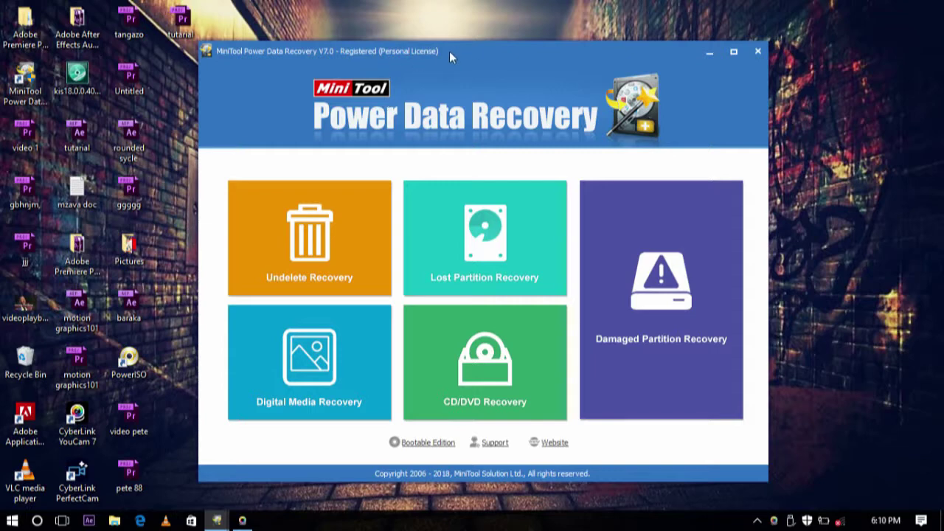
drag(447, 52, 443, 47)
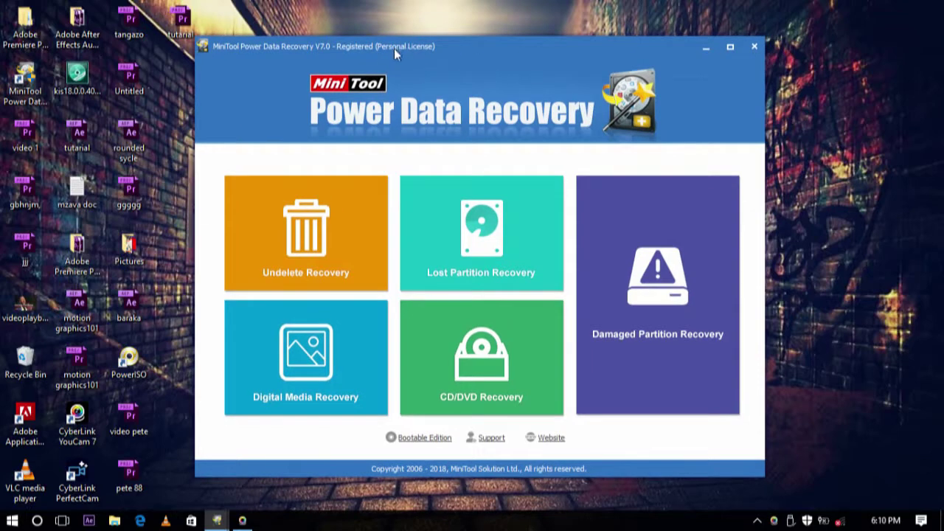
right_click(821, 118)
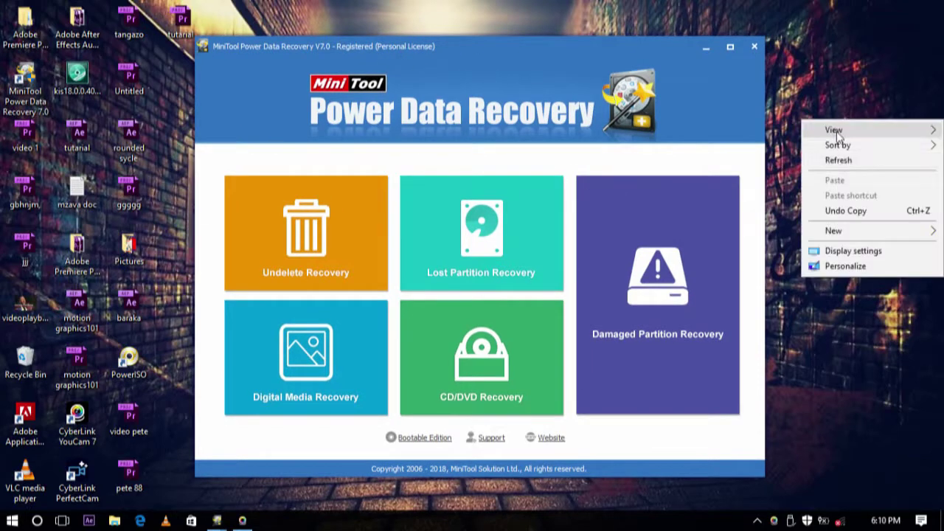
click(838, 159)
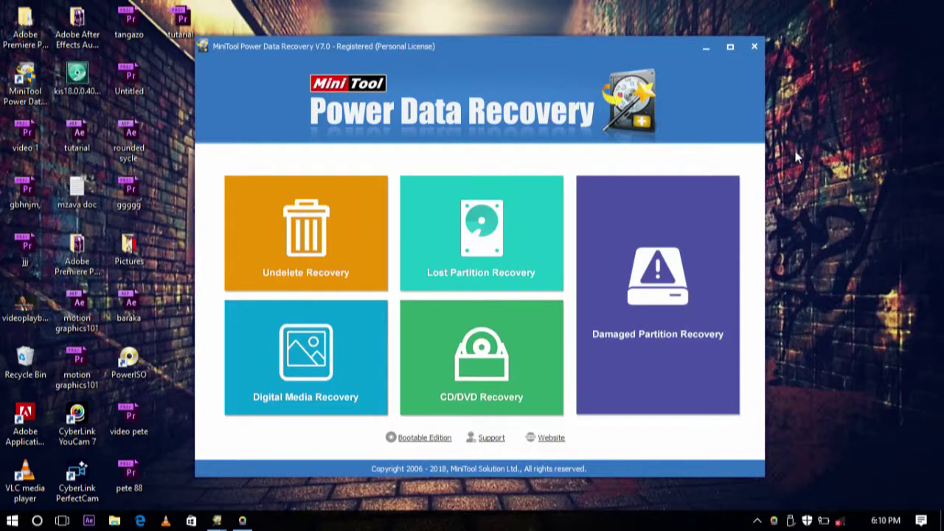
right_click(833, 105)
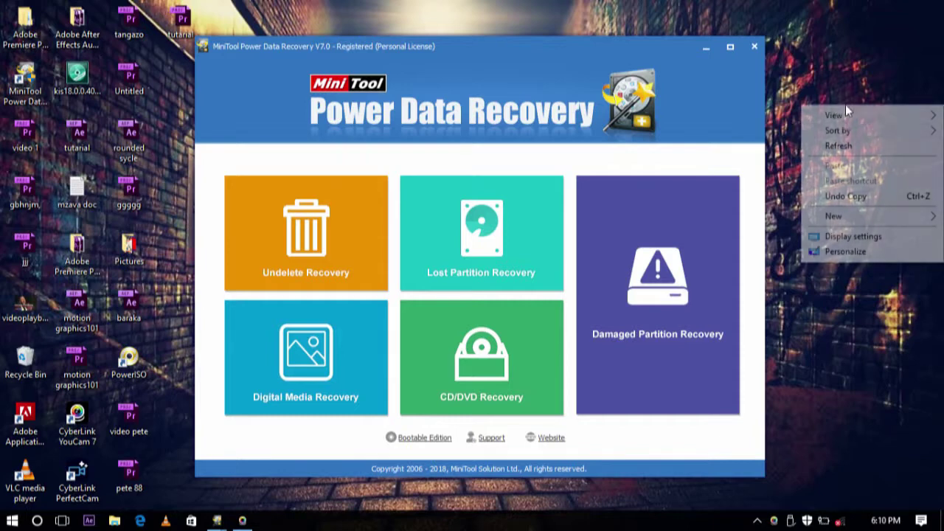
click(838, 146)
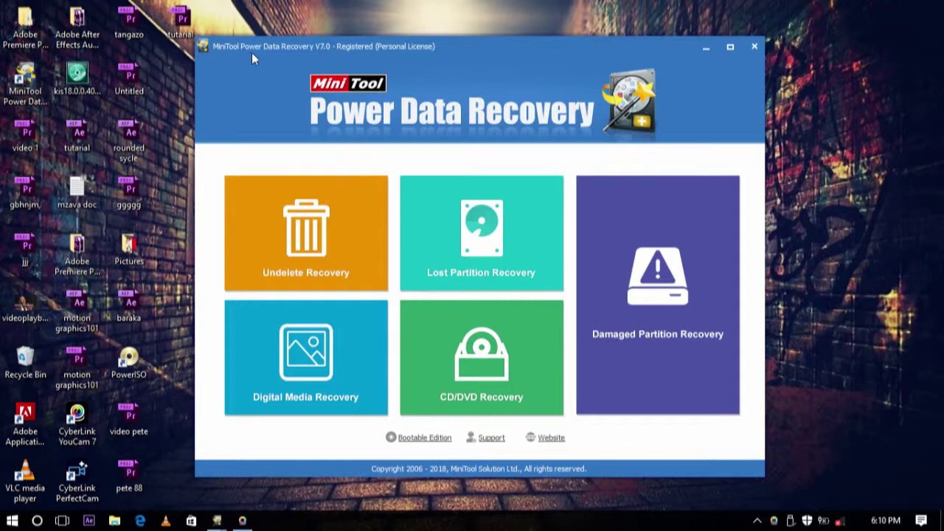
right_click(176, 129)
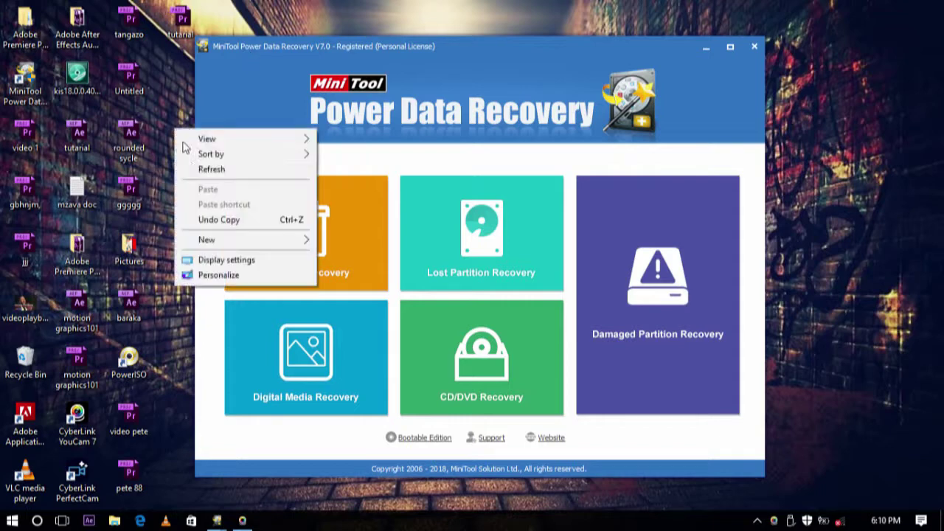
click(192, 172)
right_click(176, 118)
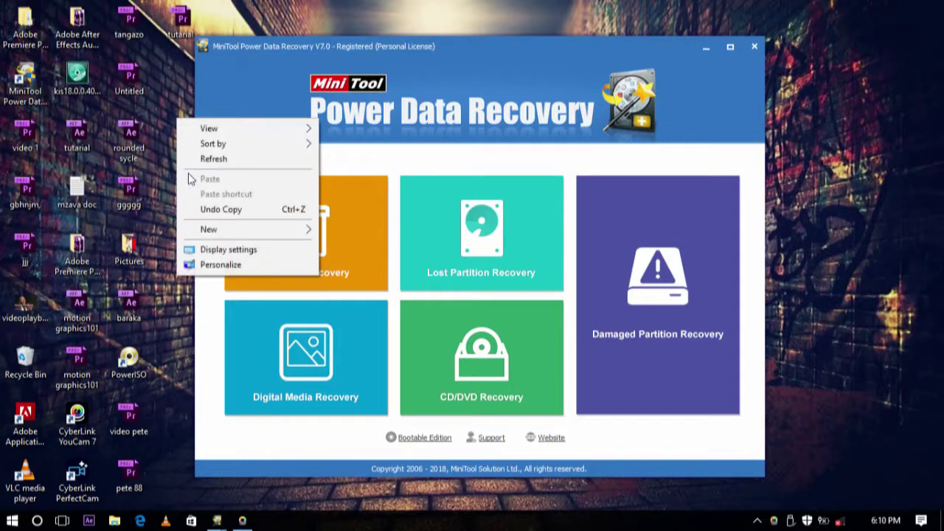
click(206, 164)
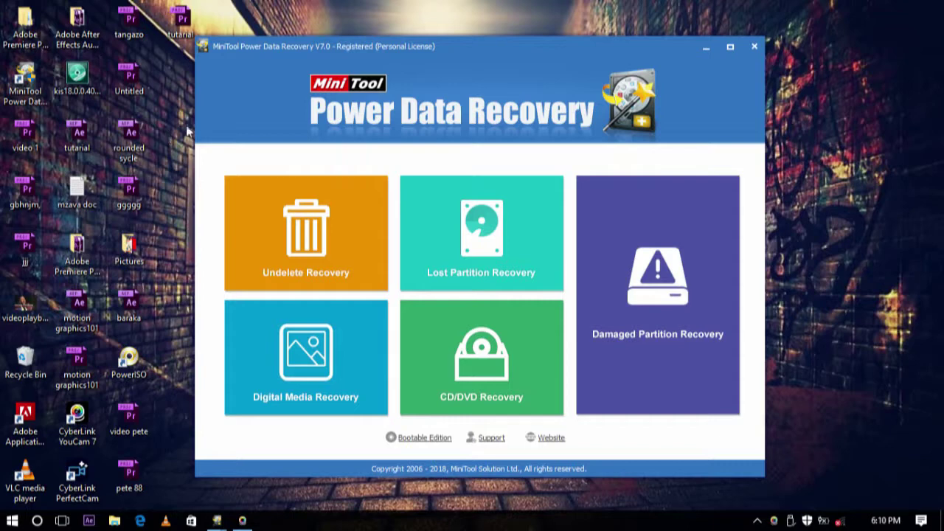
right_click(181, 126)
click(236, 171)
right_click(189, 146)
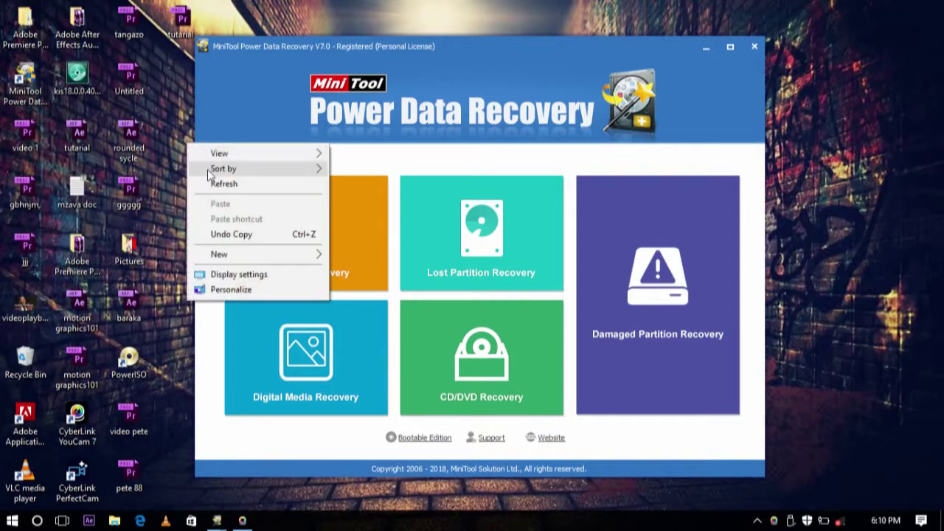
click(216, 184)
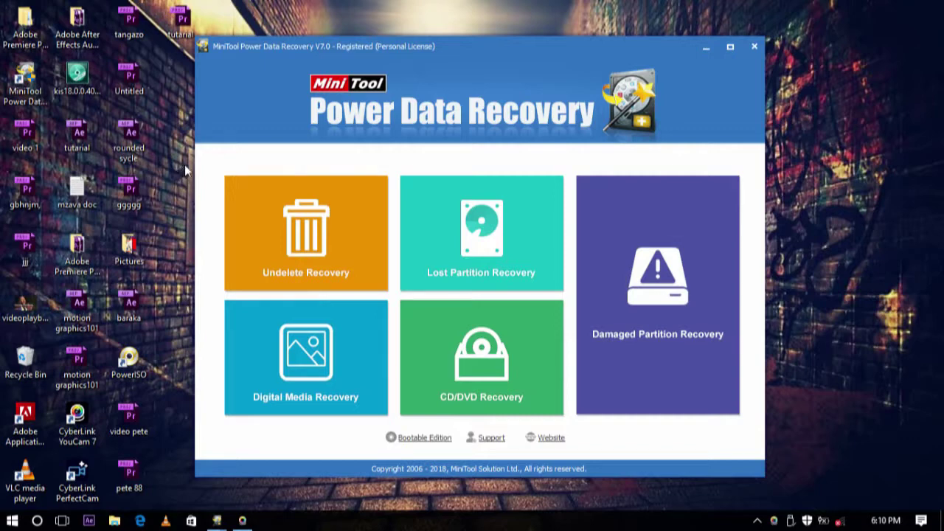
right_click(172, 136)
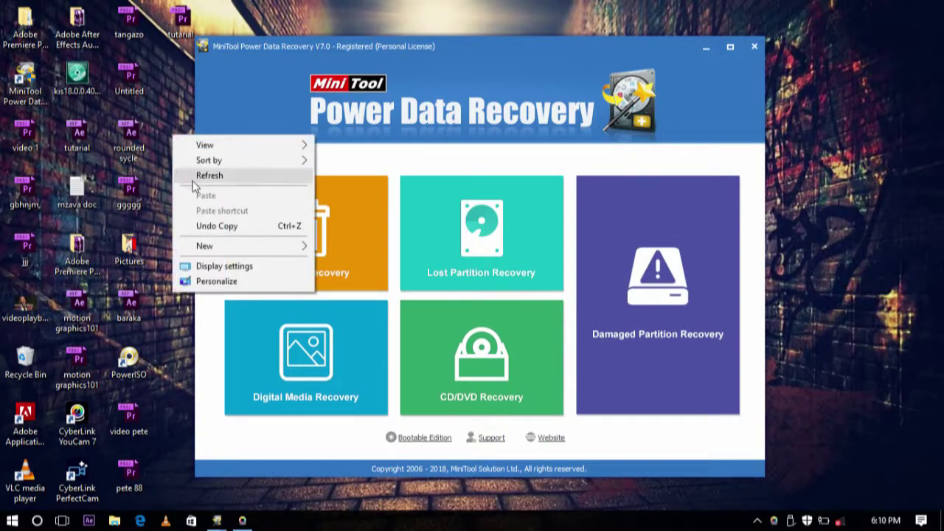
click(190, 177)
right_click(168, 160)
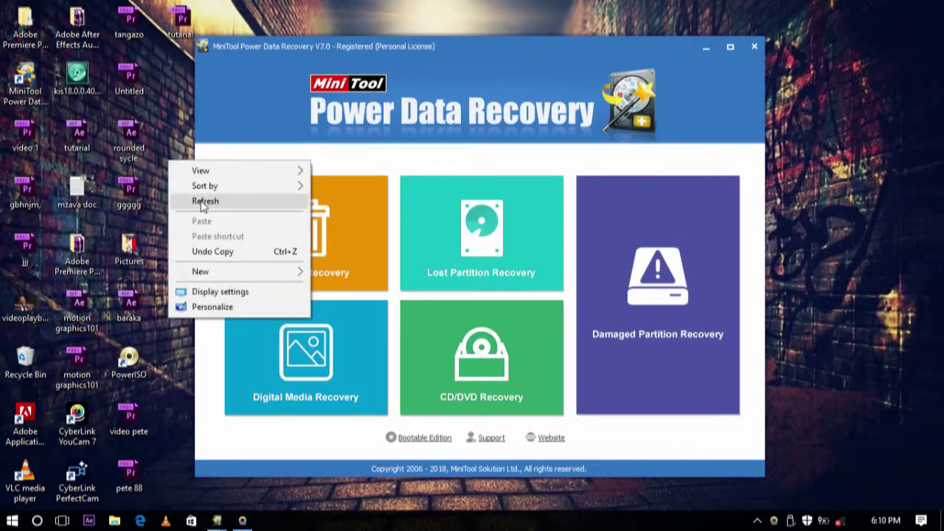
click(205, 202)
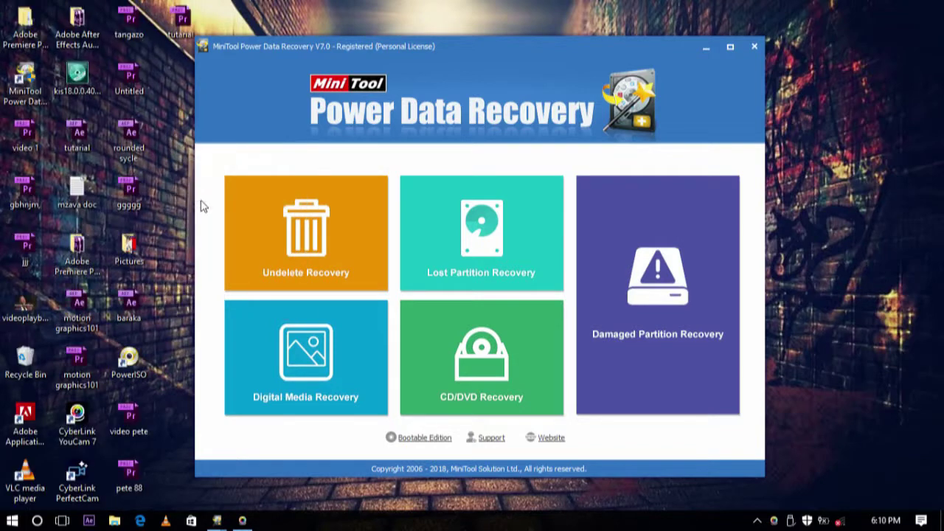
- Switch to File Explorer and open USB Drive (I:) from This PC
click(118, 522)
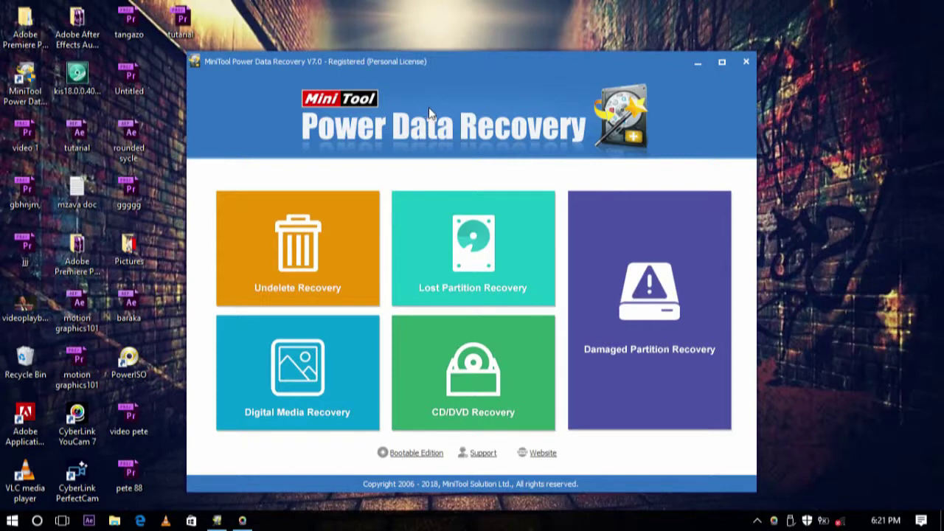
click(114, 521)
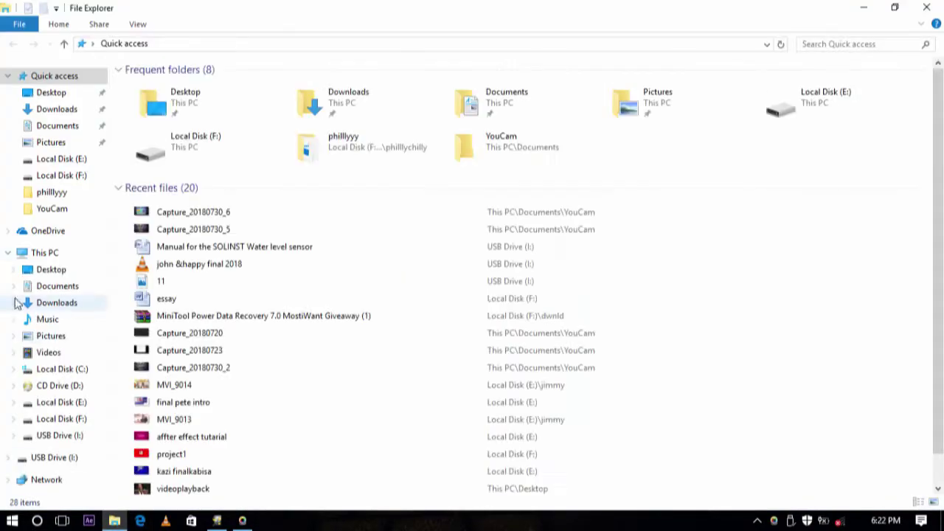
click(51, 254)
double_click(389, 238)
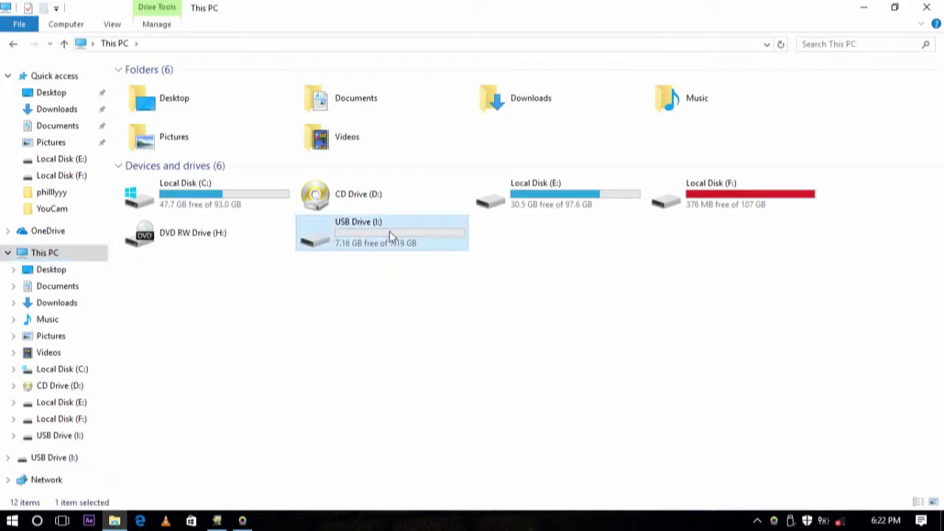
- Select the image, the Word document and the music video on USB Drive (I:) and permanently delete them
drag(541, 96, 173, 158)
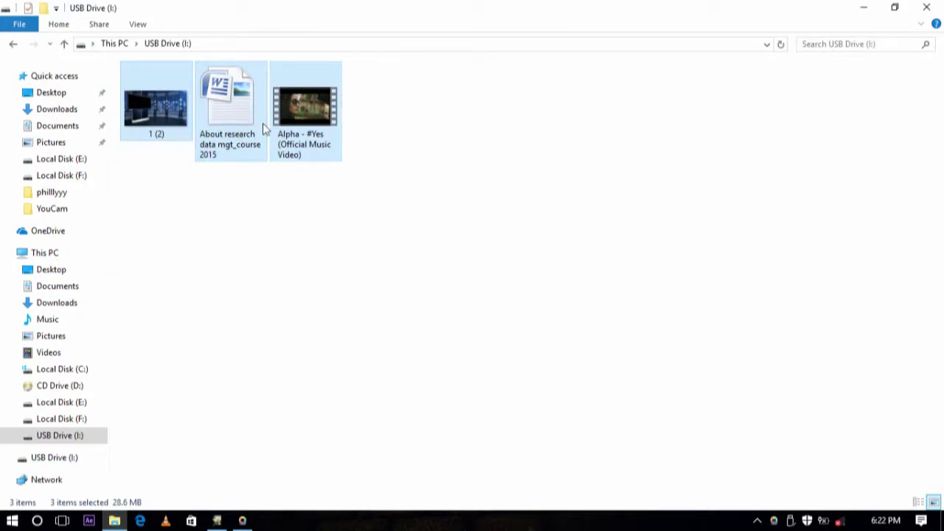
click(158, 114)
click(579, 149)
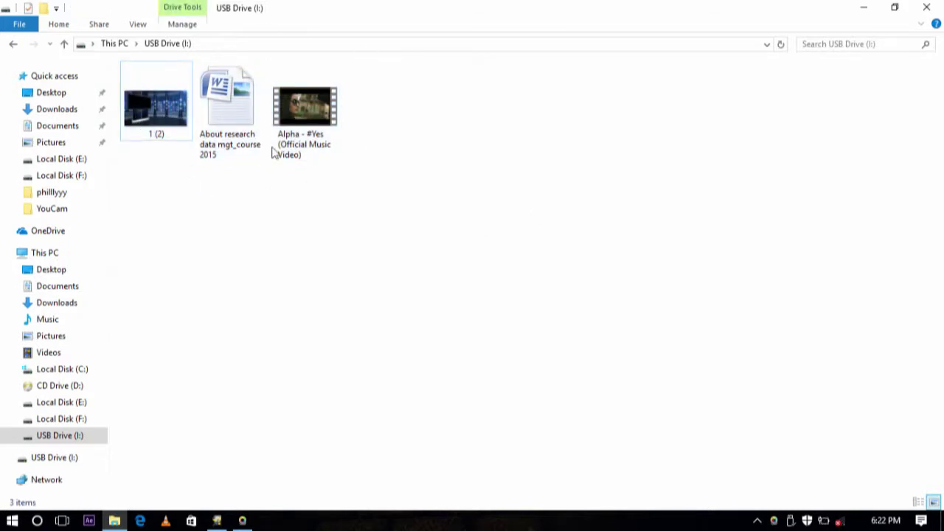
drag(526, 135, 121, 89)
right_click(270, 109)
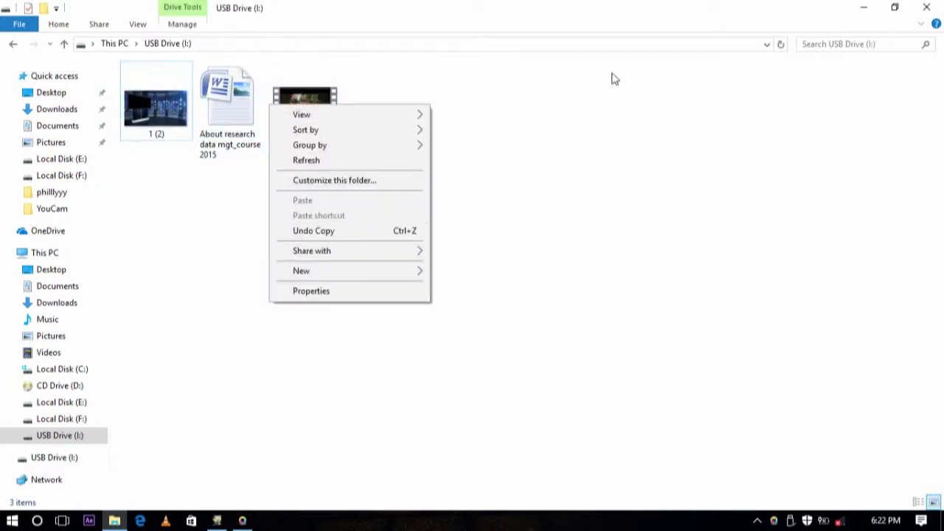
click(538, 103)
drag(498, 99, 129, 97)
right_click(168, 106)
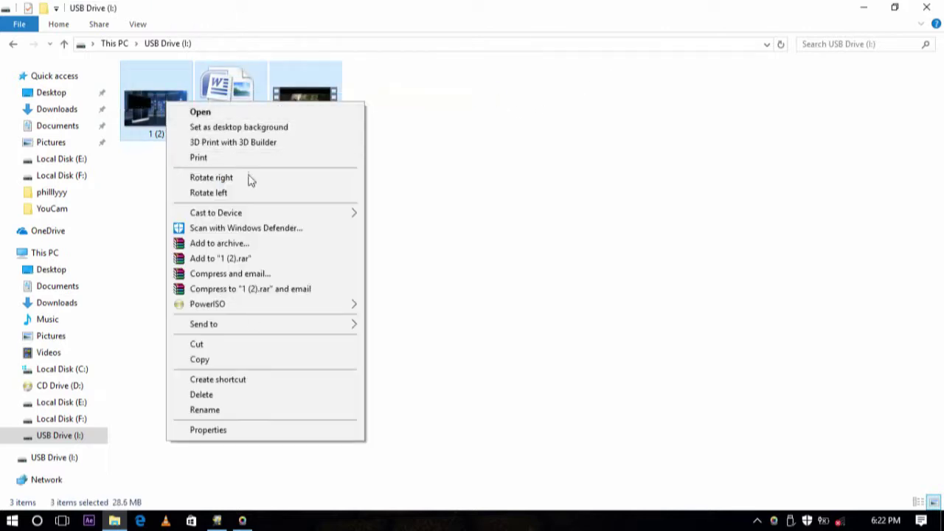
click(242, 394)
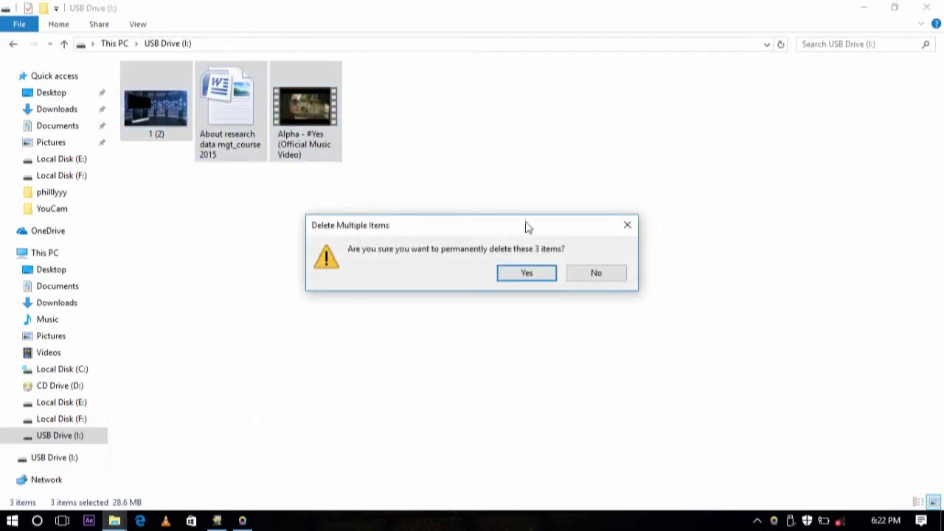
click(512, 278)
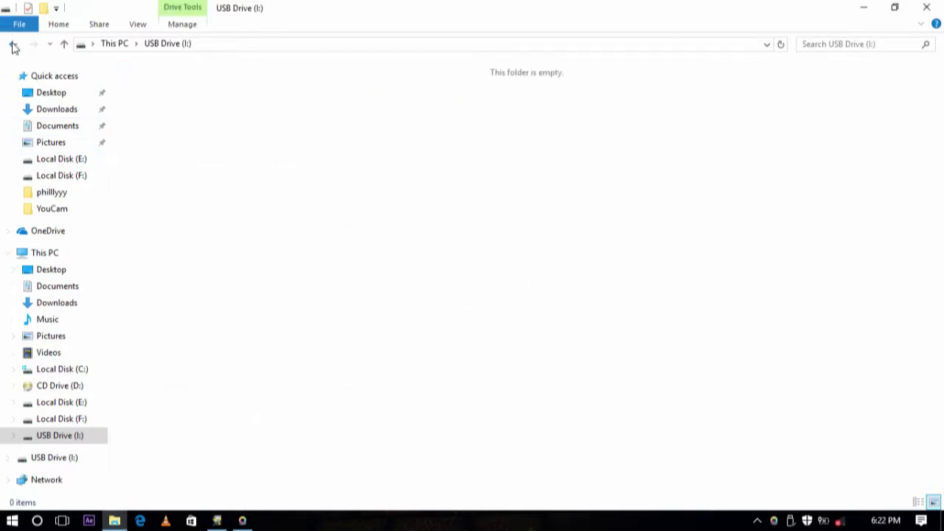
- Return to This PC and reopen USB Drive (I:) to check its contents after the deletion
click(11, 42)
double_click(49, 259)
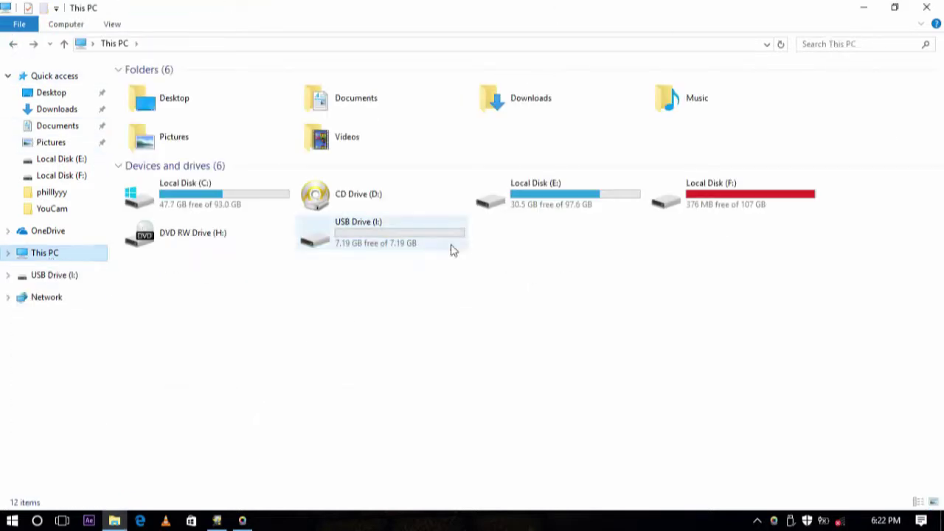
double_click(385, 235)
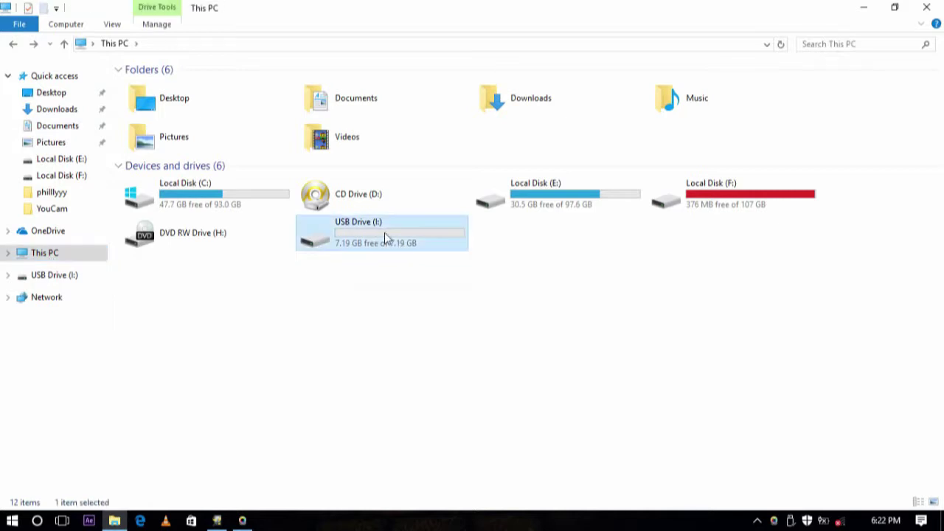
click(14, 44)
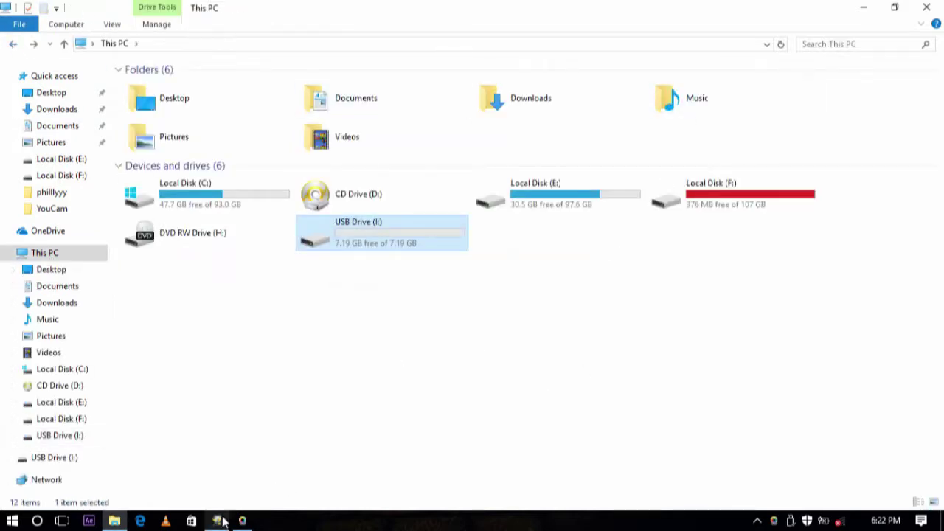
- Switch to MiniTool Power Data Recovery and run an Undelete Recovery scan on the I: FAT32 USB drive
click(216, 521)
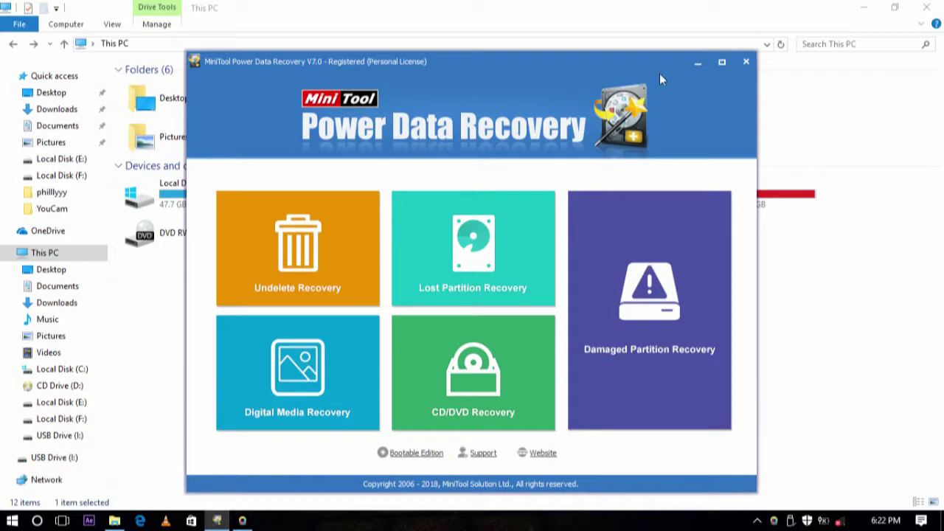
drag(587, 74, 634, 54)
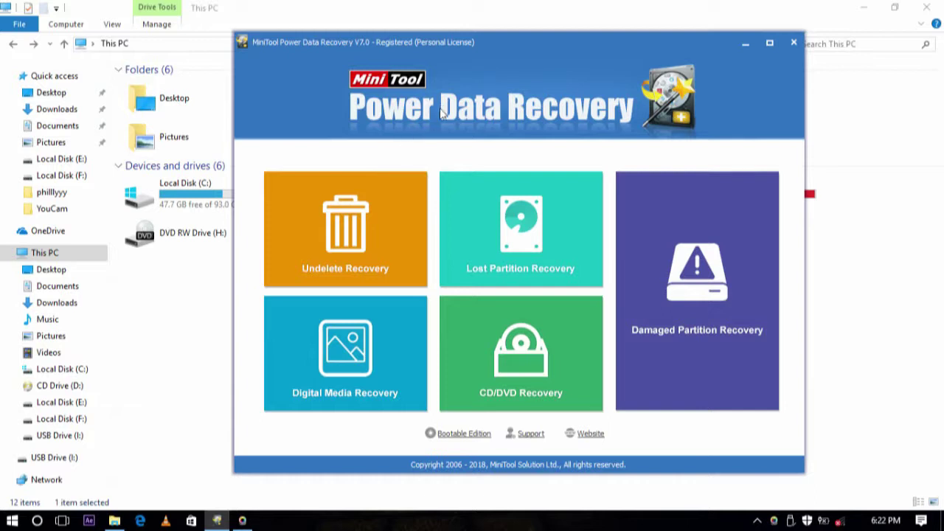
click(350, 225)
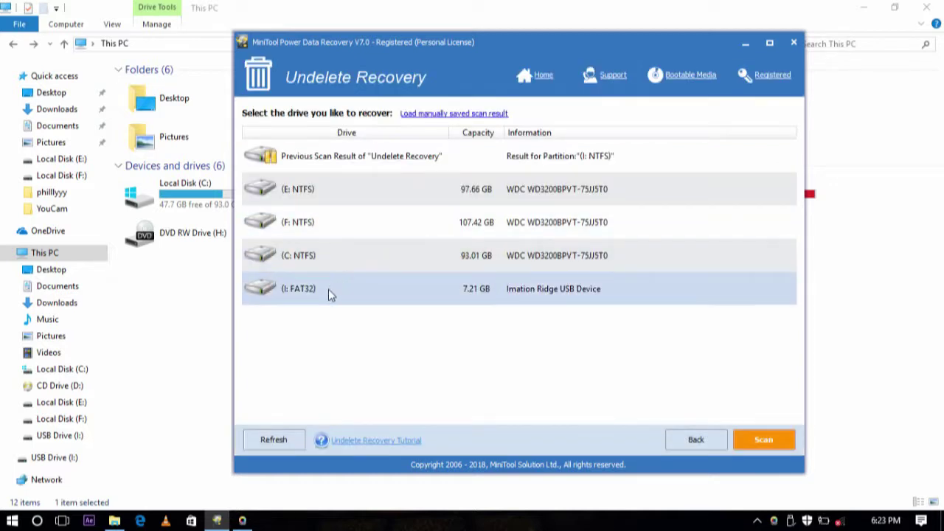
click(339, 292)
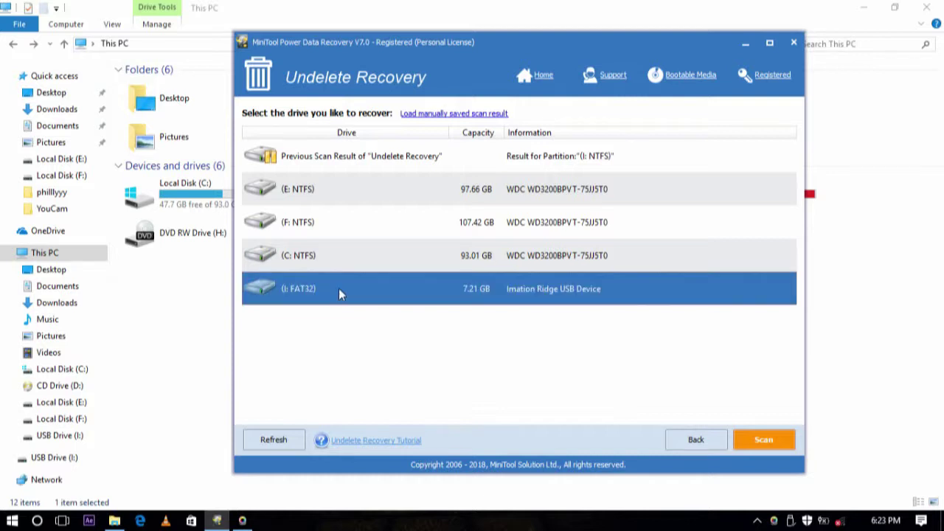
click(749, 440)
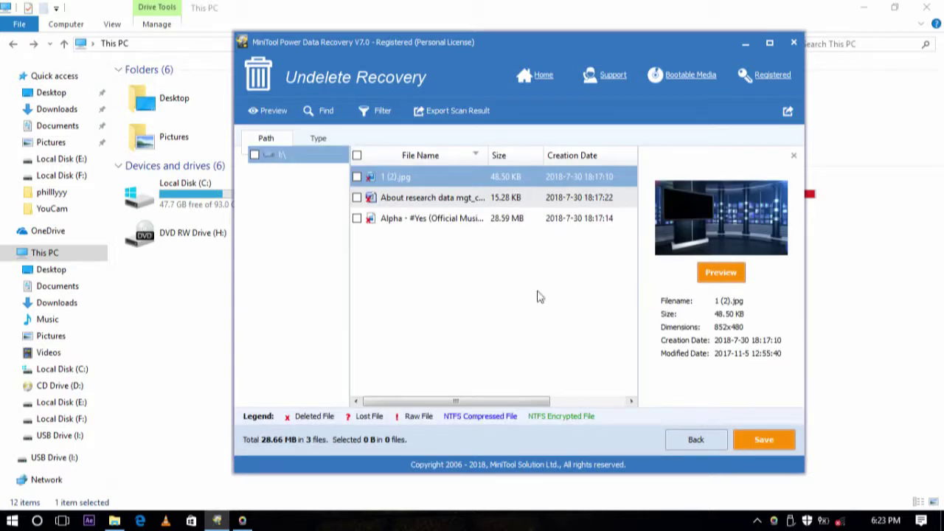
- View the details of the found document and music video, and mark all found files for recovery
click(435, 198)
click(436, 220)
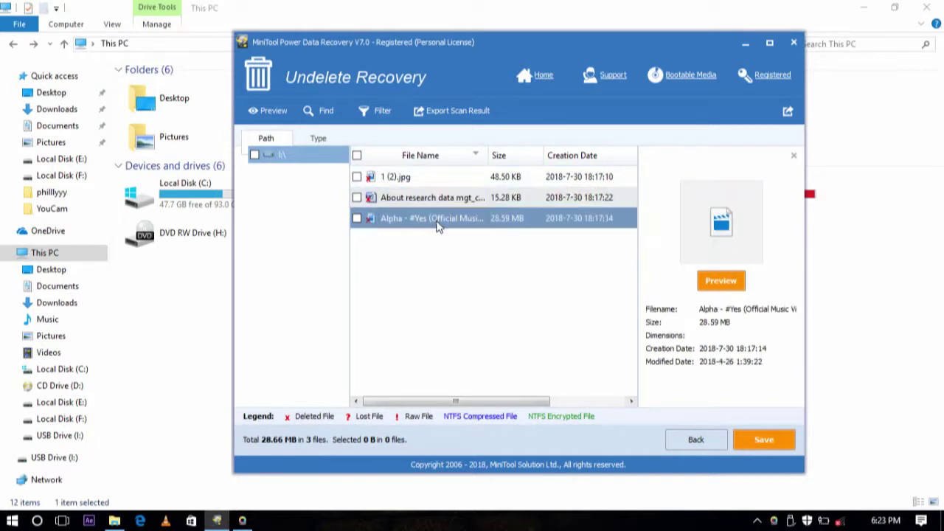
click(357, 156)
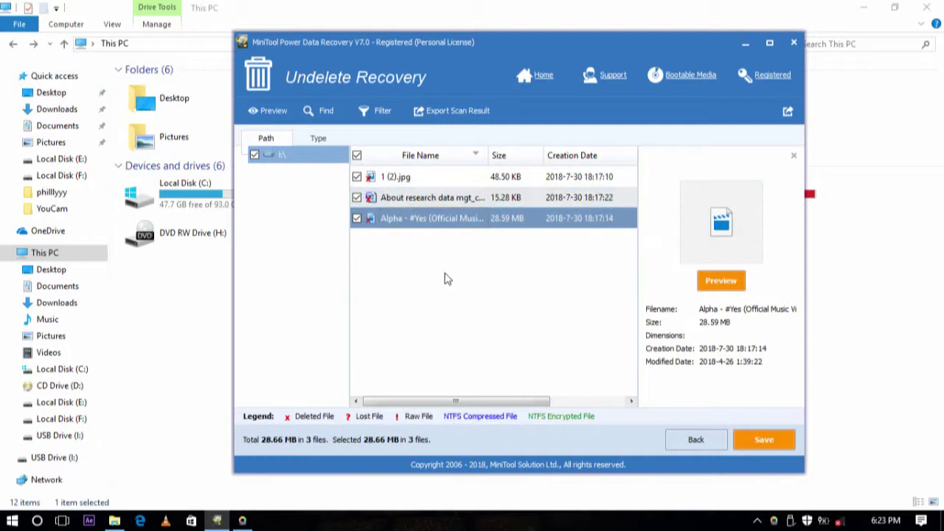
- Save the marked files, choosing Desktop as the destination directory
click(764, 441)
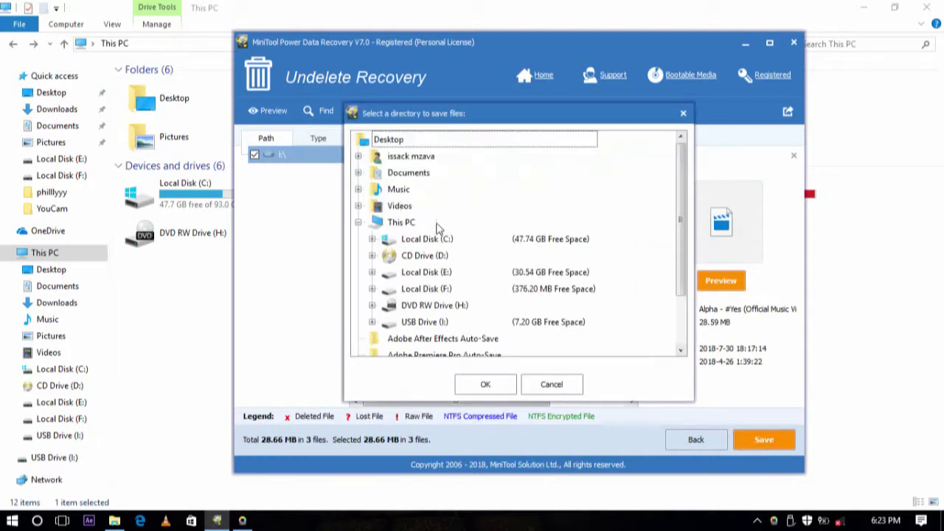
double_click(405, 177)
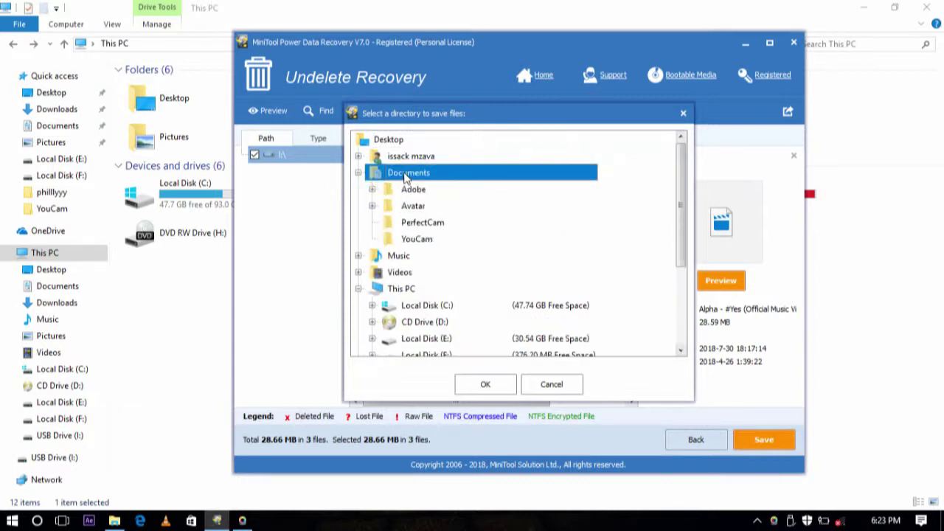
click(502, 222)
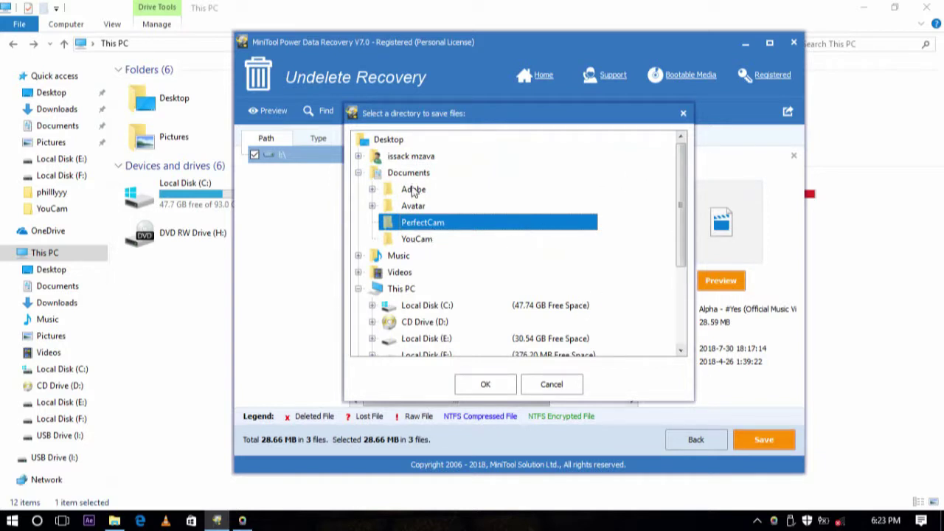
double_click(391, 140)
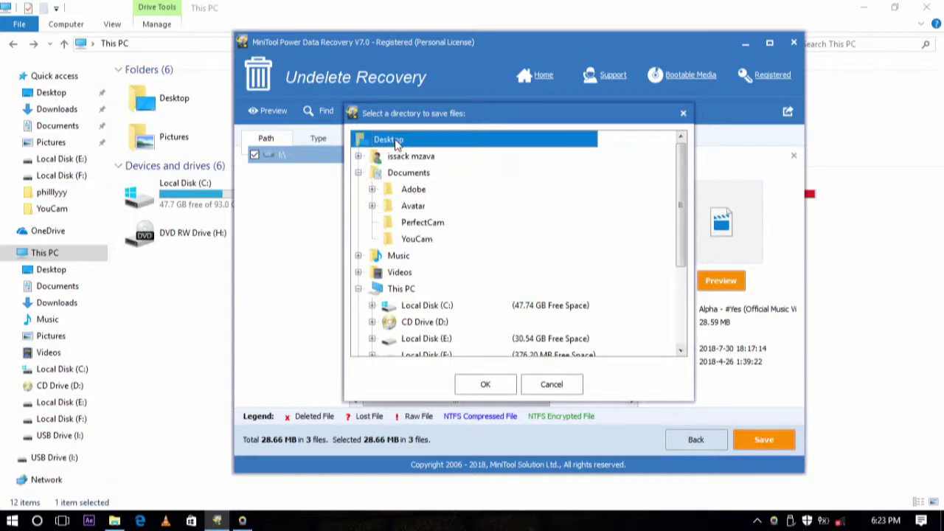
click(486, 385)
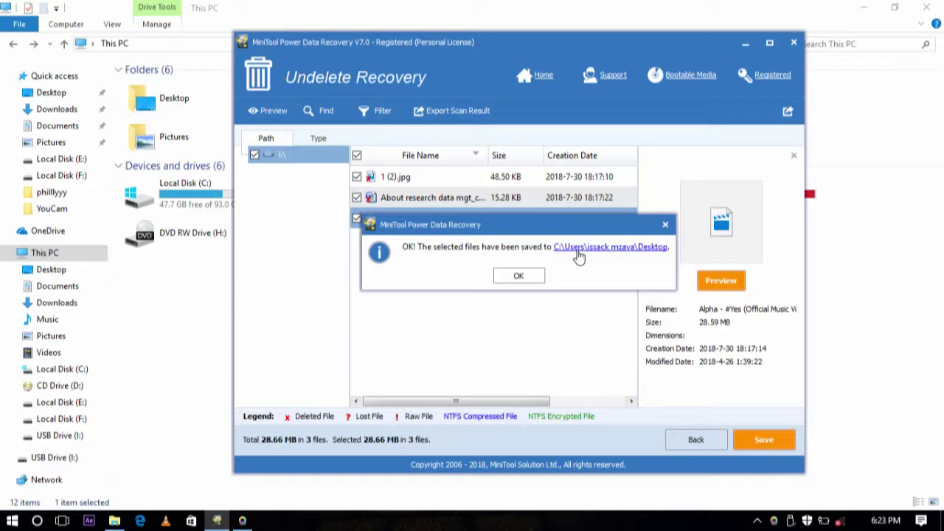
- Open the save location, play the recovered Alpha - #Yes music video full screen in VLC media player, skipping to about 00:50, and close it
click(652, 251)
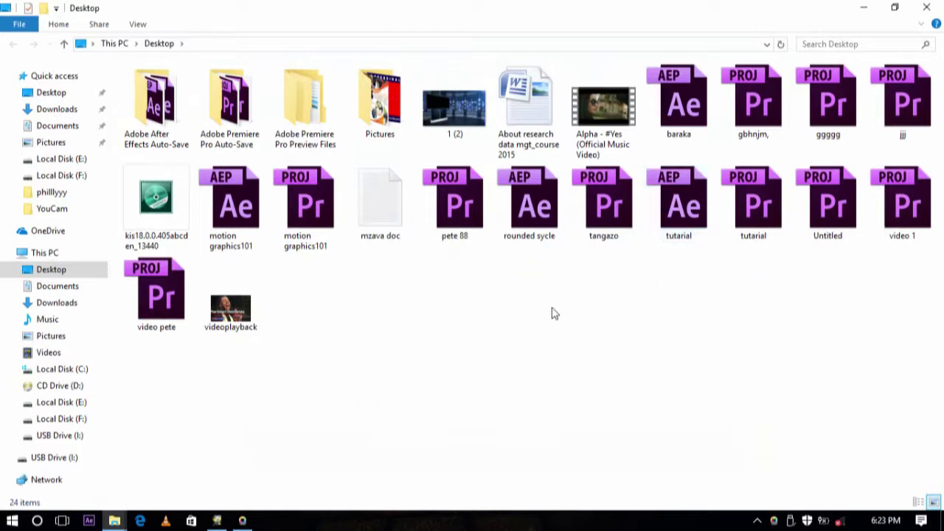
click(622, 120)
right_click(622, 120)
mouse_move(641, 174)
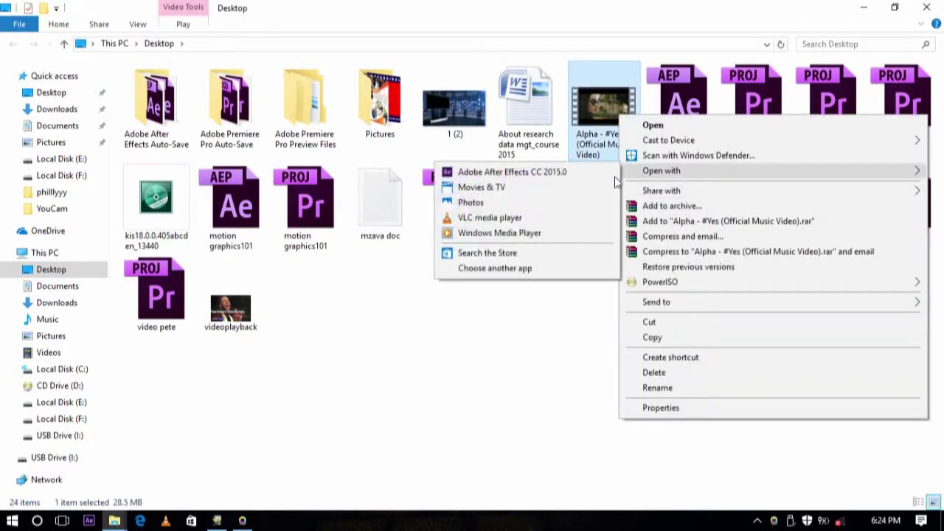
click(500, 218)
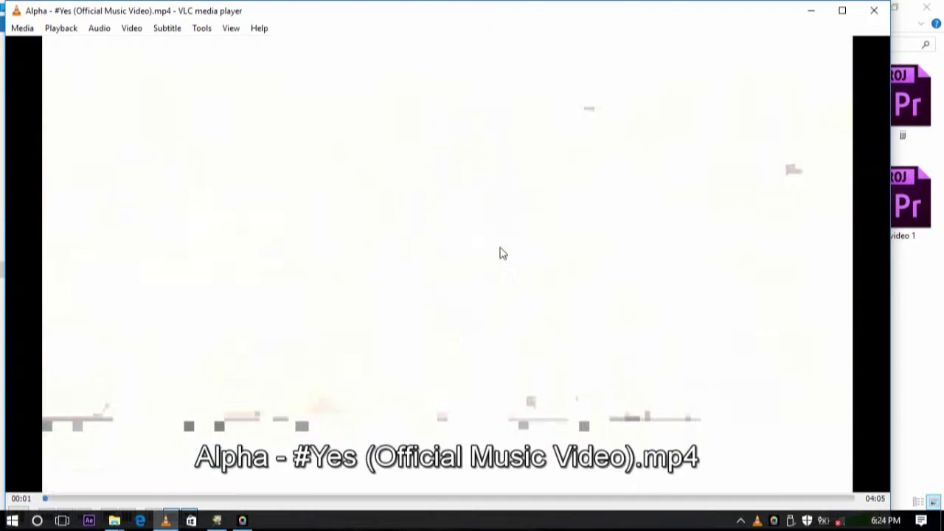
double_click(499, 253)
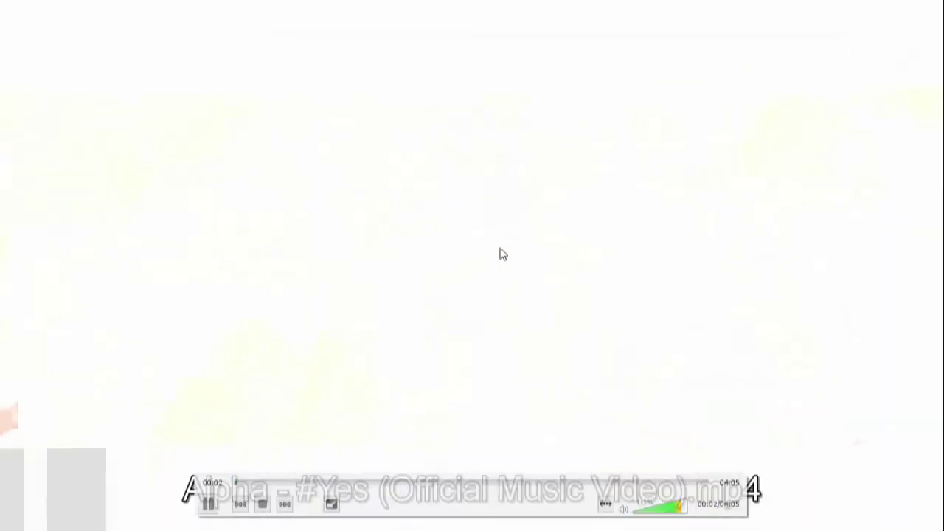
click(330, 484)
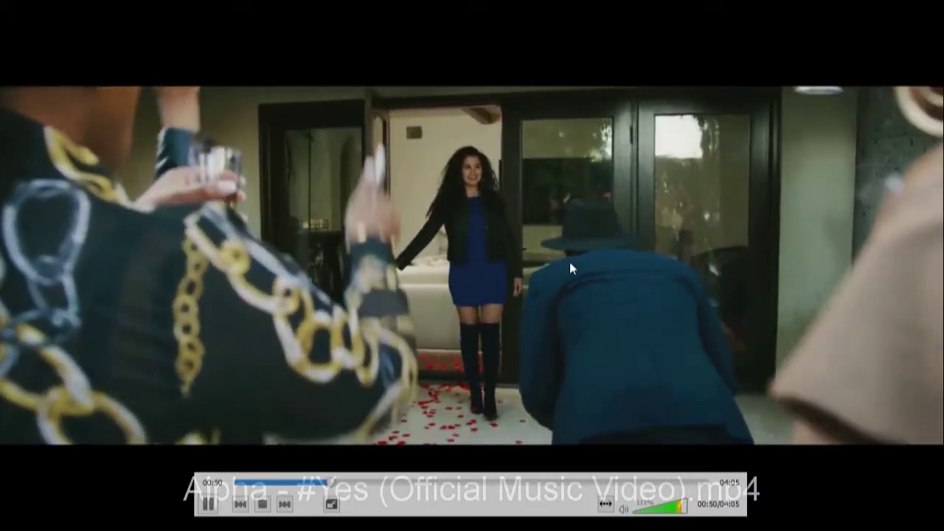
double_click(569, 262)
key(ctrl+q)
- Open the recovered image 1 (2) and the document About research data mgt_course 2015 to check them, closing each
double_click(454, 111)
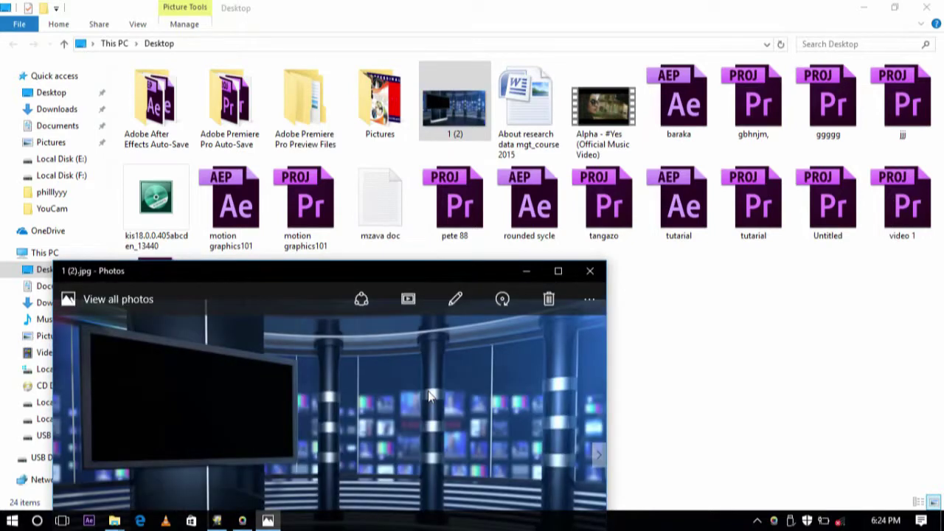
click(591, 272)
double_click(528, 134)
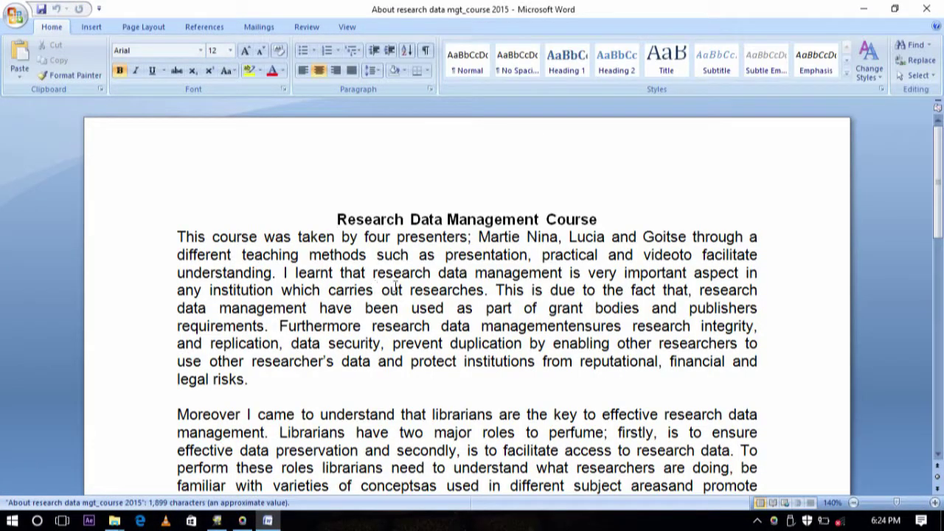
click(926, 8)
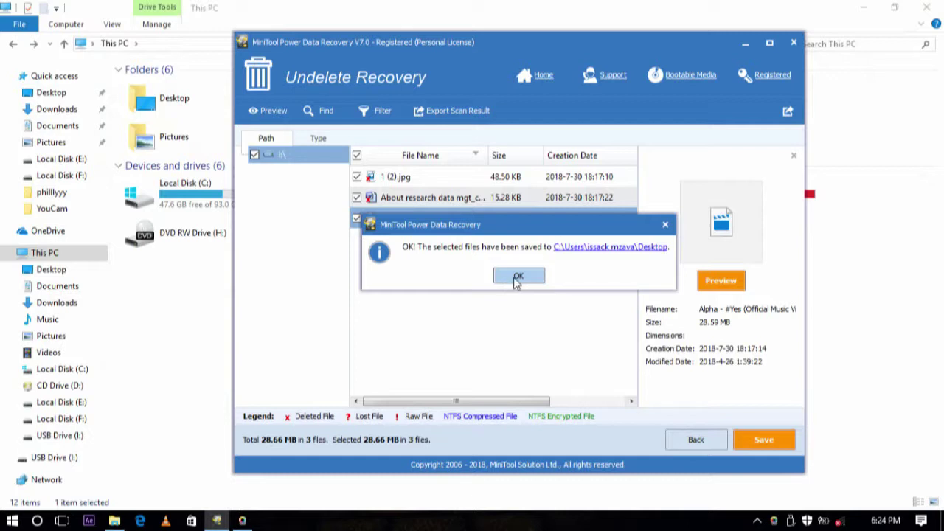
- Dismiss the save message and exit MiniTool Power Data Recovery
click(517, 279)
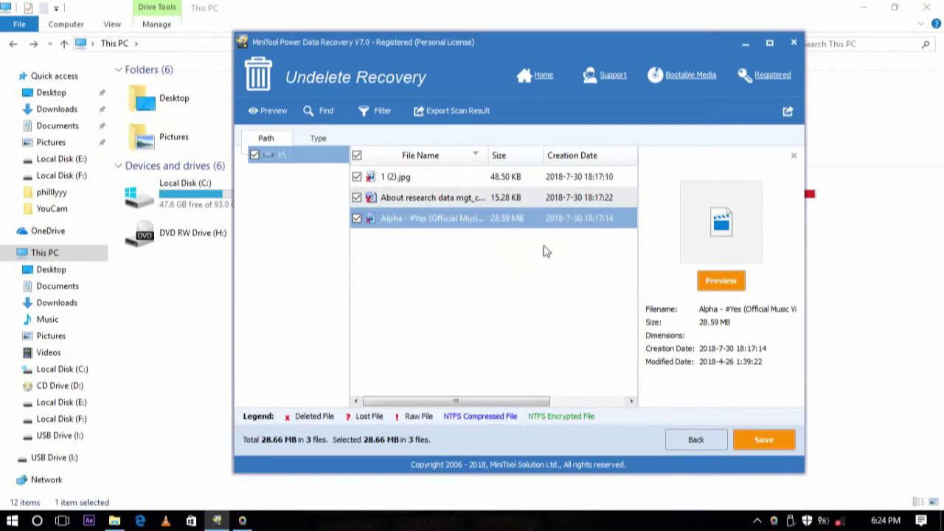
click(792, 44)
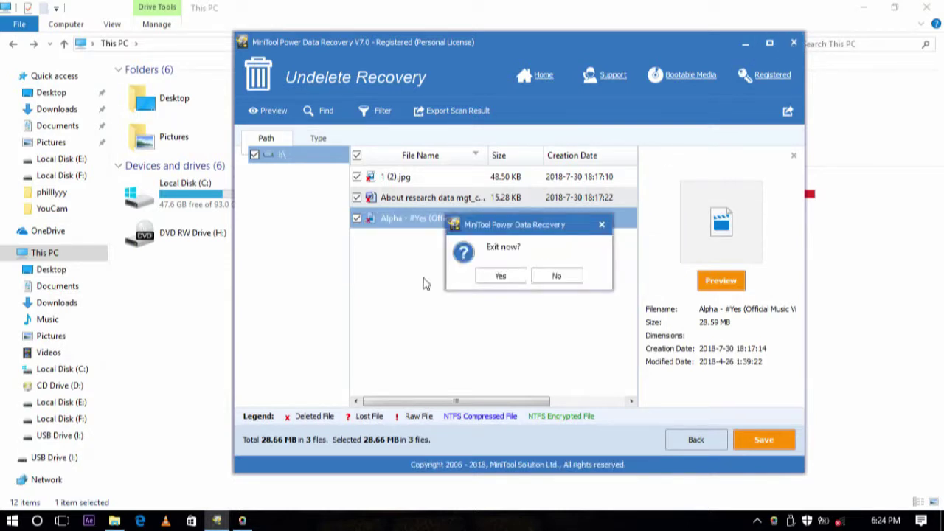
click(499, 278)
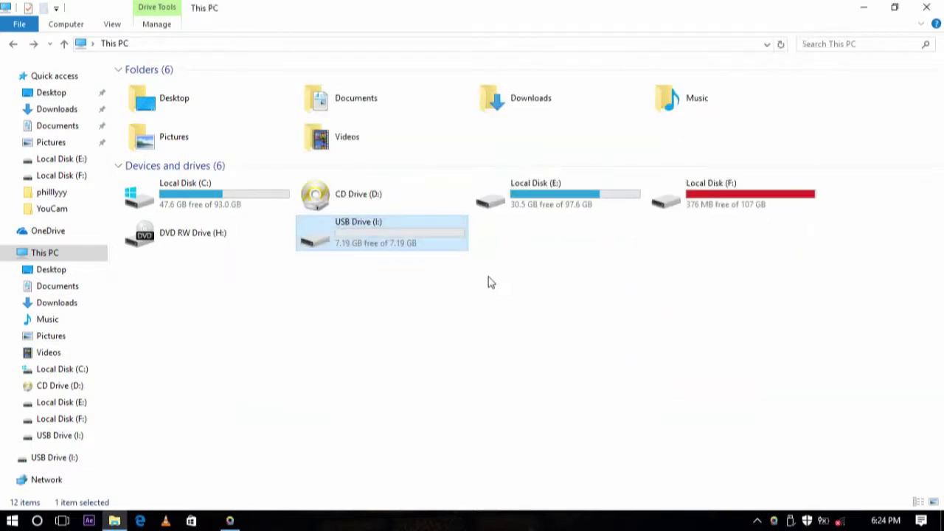
- Copy the recovered image, Word document and music video from the Desktop folder to USB Drive (I:)
right_click(381, 244)
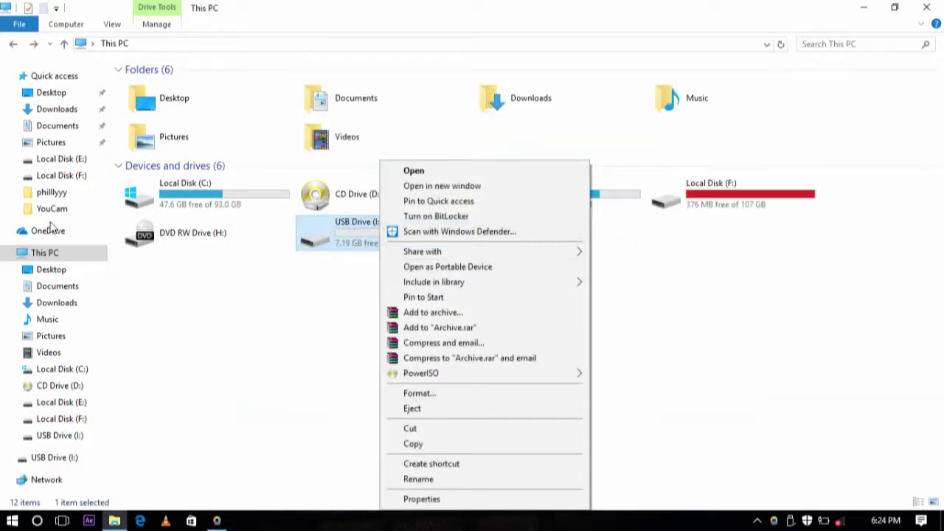
click(41, 94)
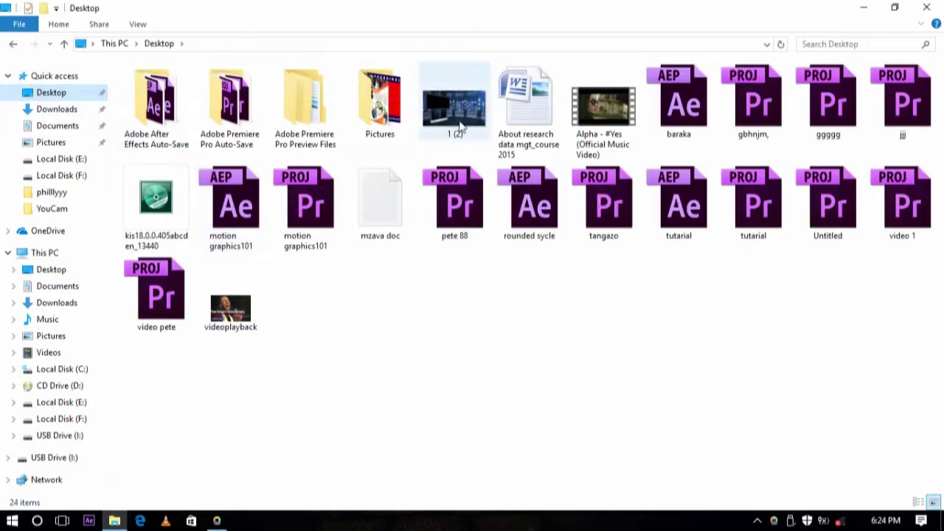
click(610, 127)
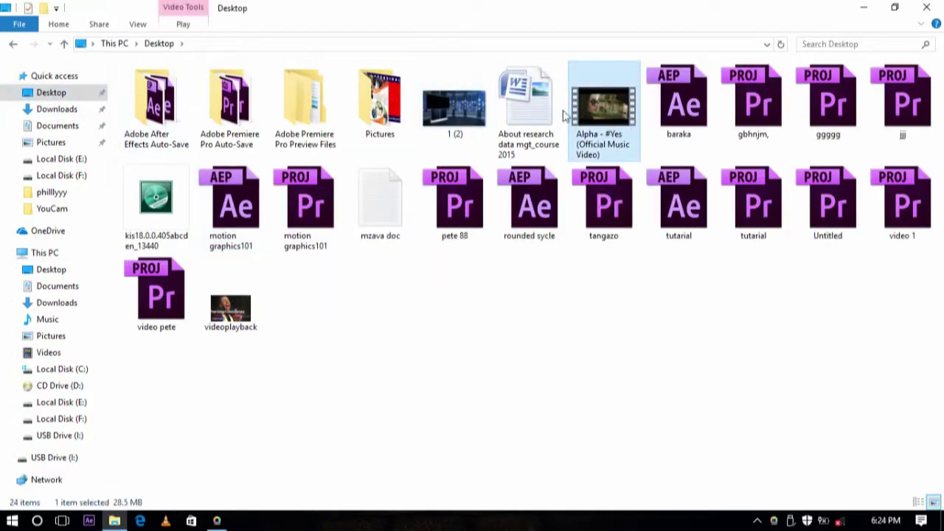
ctrl+click(525, 107)
ctrl+click(449, 110)
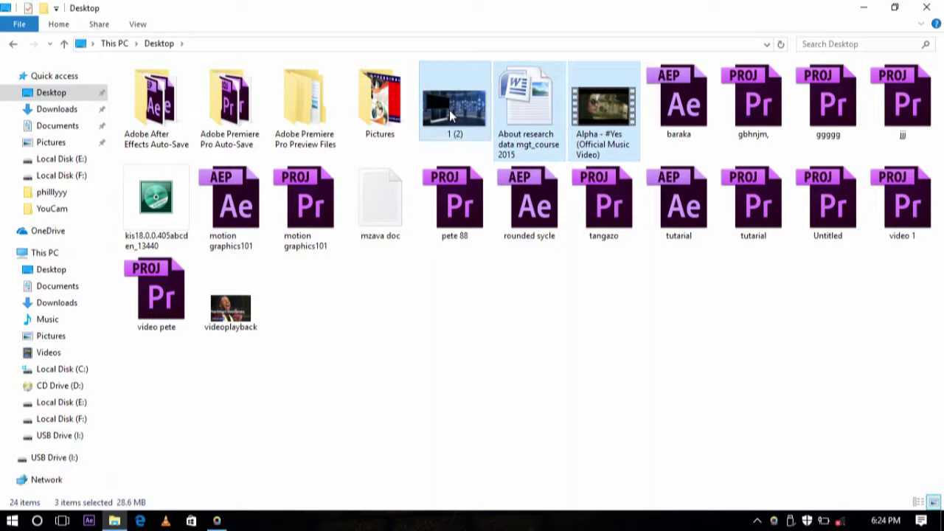
click(70, 457)
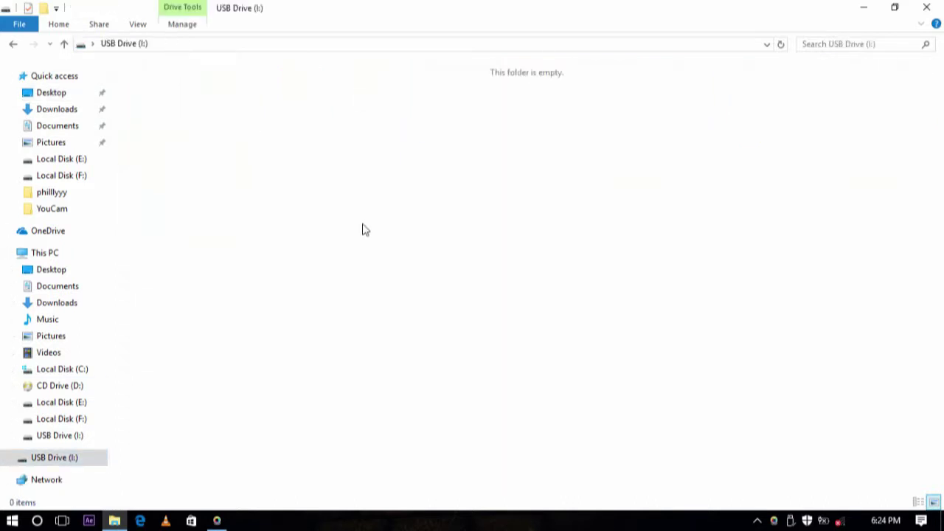
key(ctrl+v)
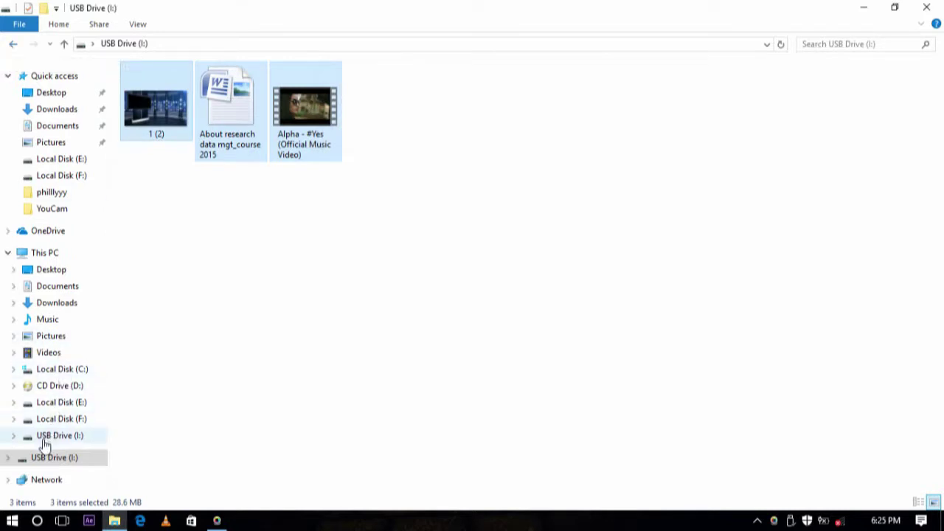
- Go to This PC and open USB Drive (I:) to check the copied files
click(40, 254)
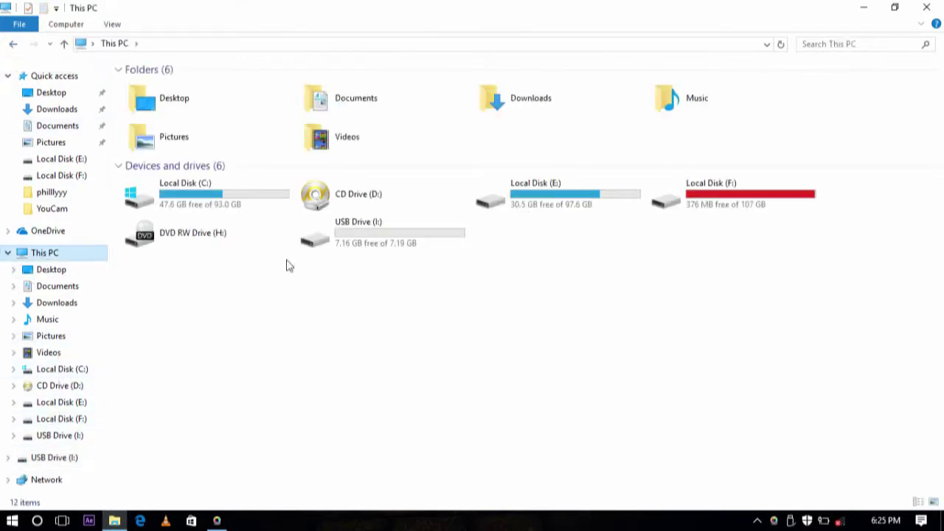
click(391, 246)
double_click(391, 245)
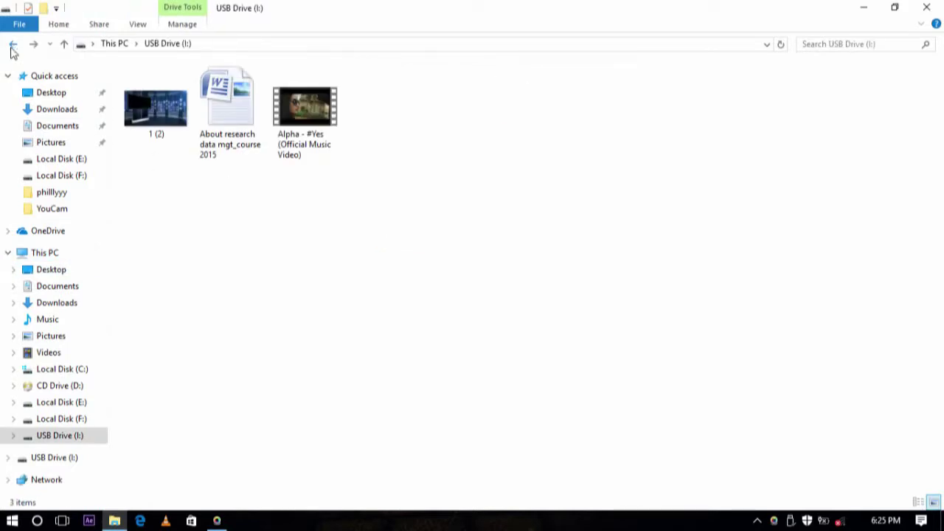
- Quick-format USB Drive (I:) from This PC with the default FAT32 file system, closing the Explorer window and the format dialog
click(12, 45)
right_click(369, 236)
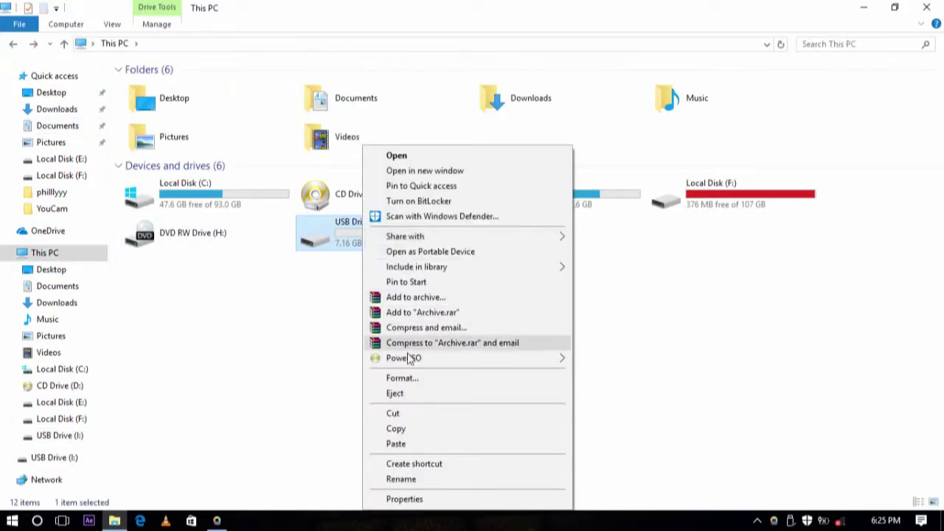
click(410, 379)
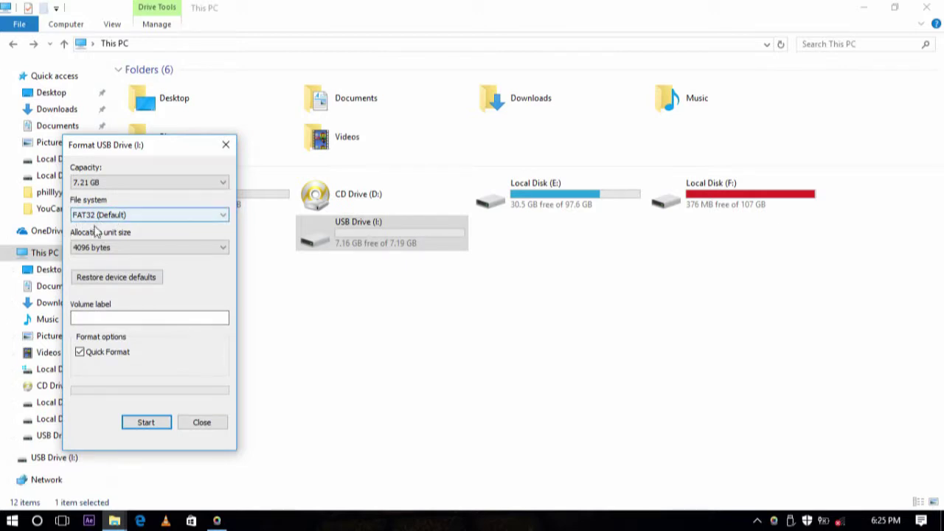
click(140, 424)
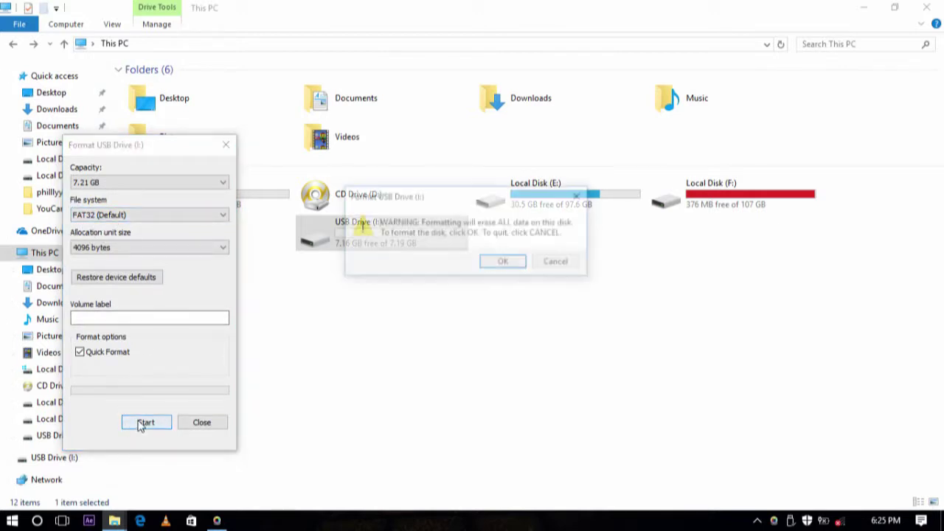
click(496, 265)
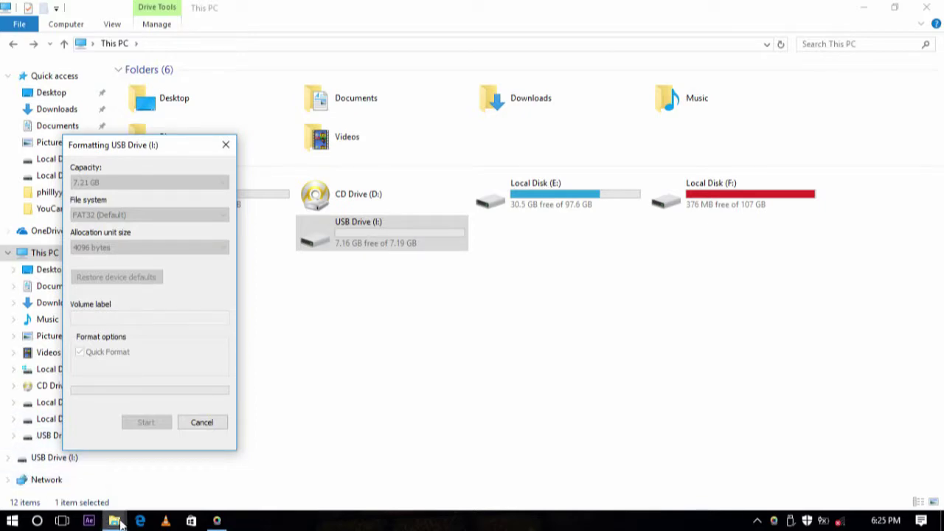
mouse_move(120, 509)
click(120, 468)
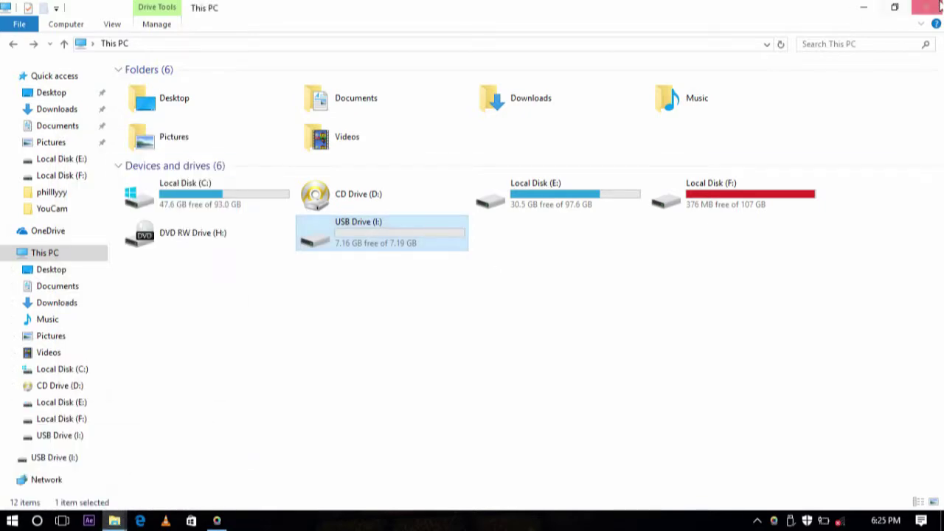
click(927, 8)
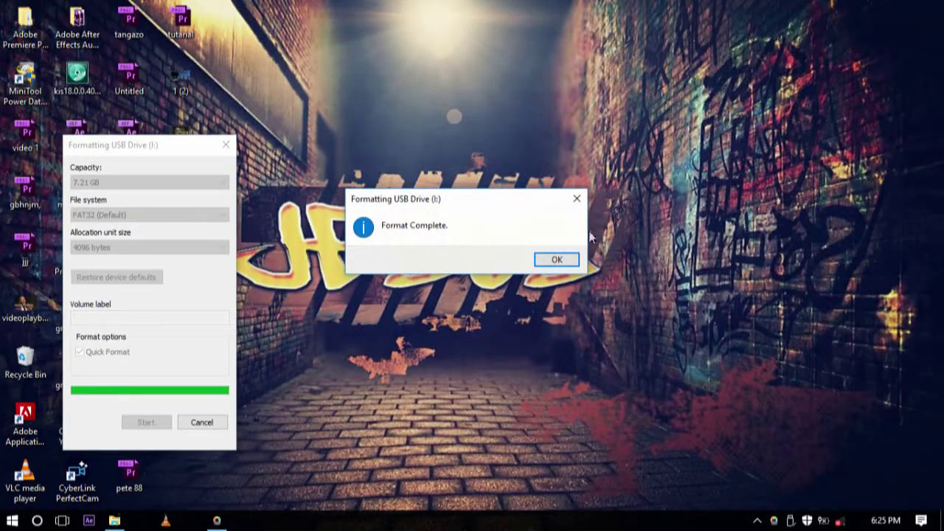
click(557, 261)
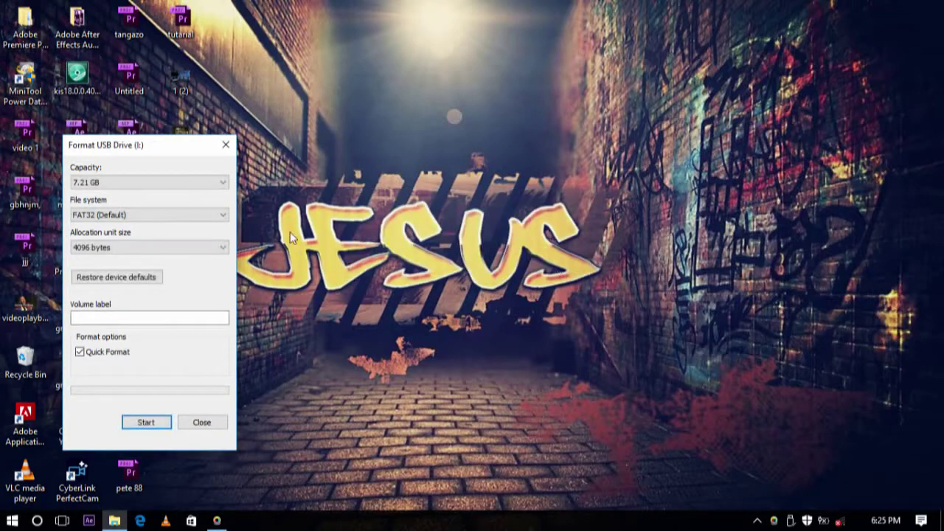
click(225, 144)
- Refresh the desktop several times
right_click(387, 55)
click(438, 95)
right_click(433, 62)
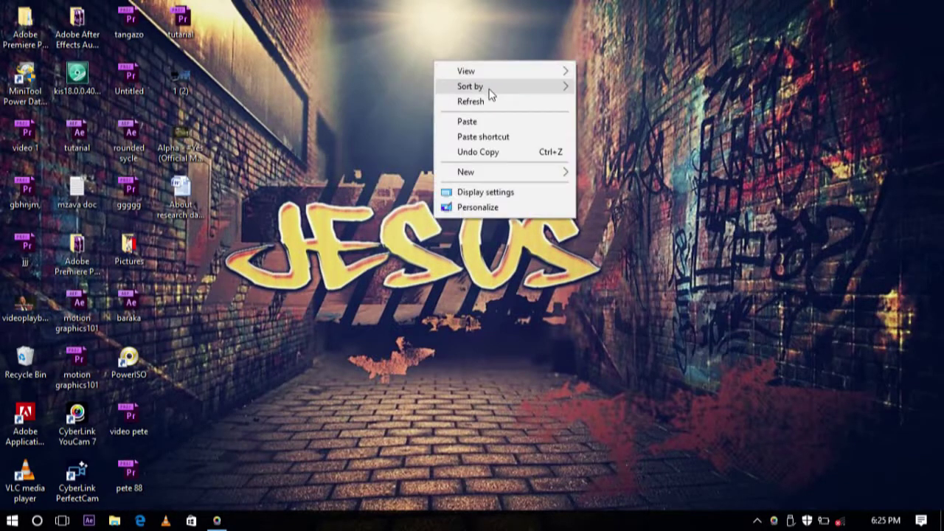
click(487, 99)
right_click(420, 110)
click(484, 148)
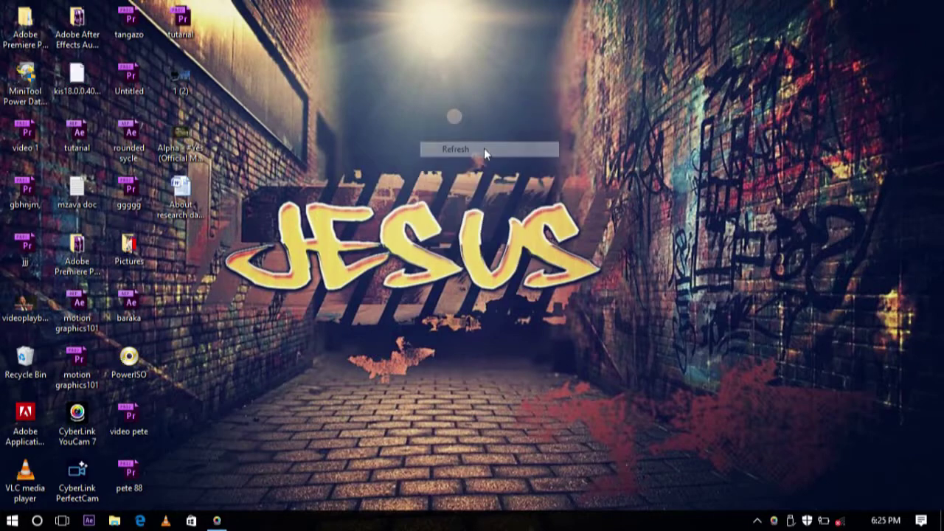
- Launch MiniTool Power Data Recovery from its desktop shortcut
double_click(37, 80)
right_click(38, 79)
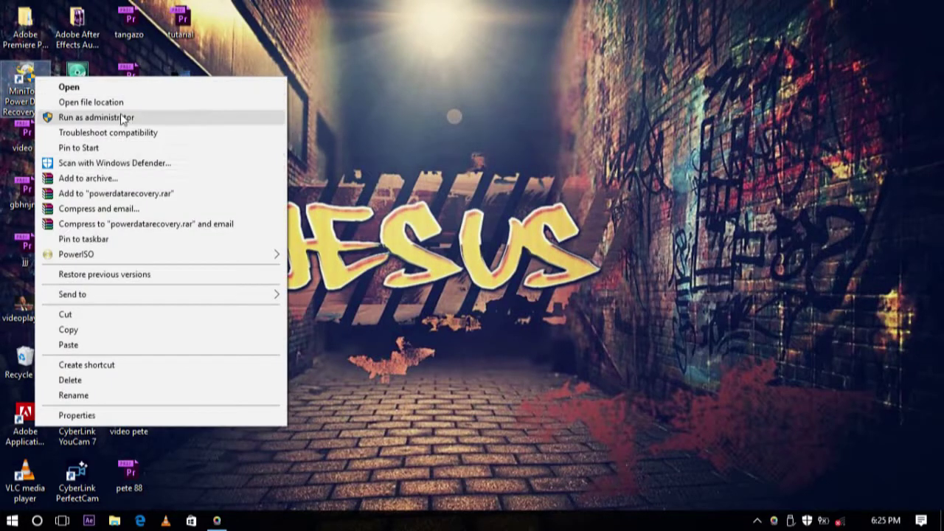
click(111, 86)
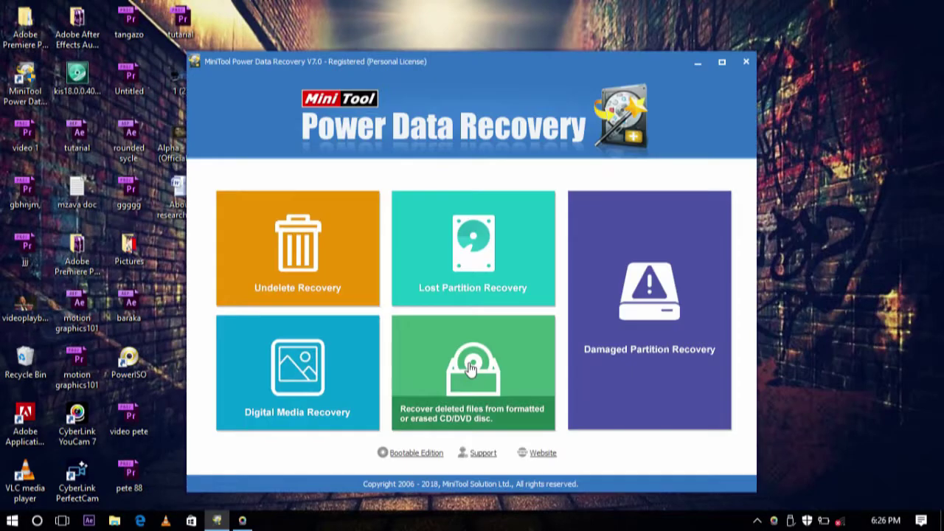
- Run a full scan of the I: FAT32 drive with Digital Media Recovery
click(248, 383)
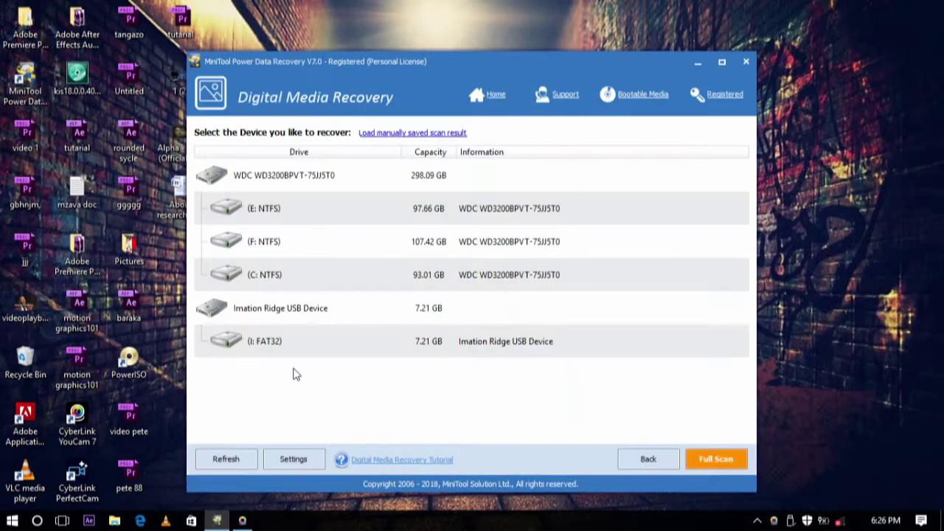
click(297, 347)
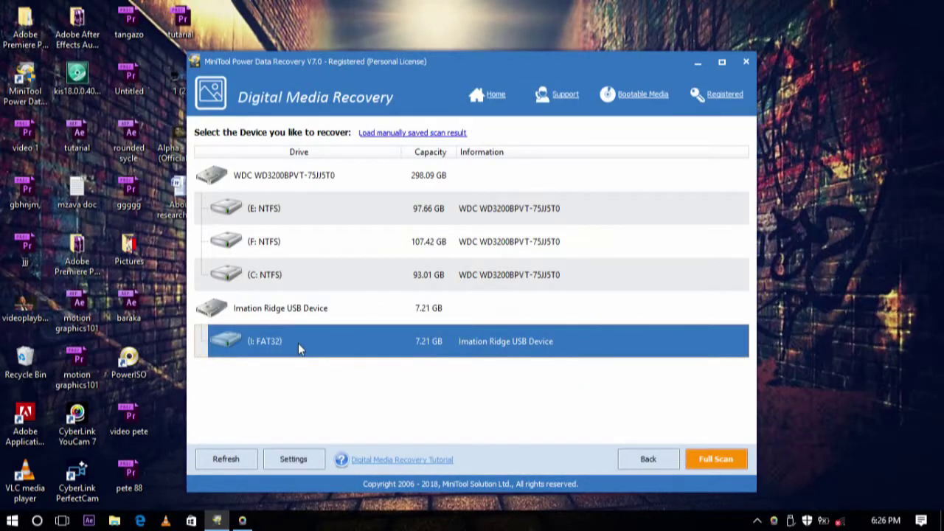
click(715, 459)
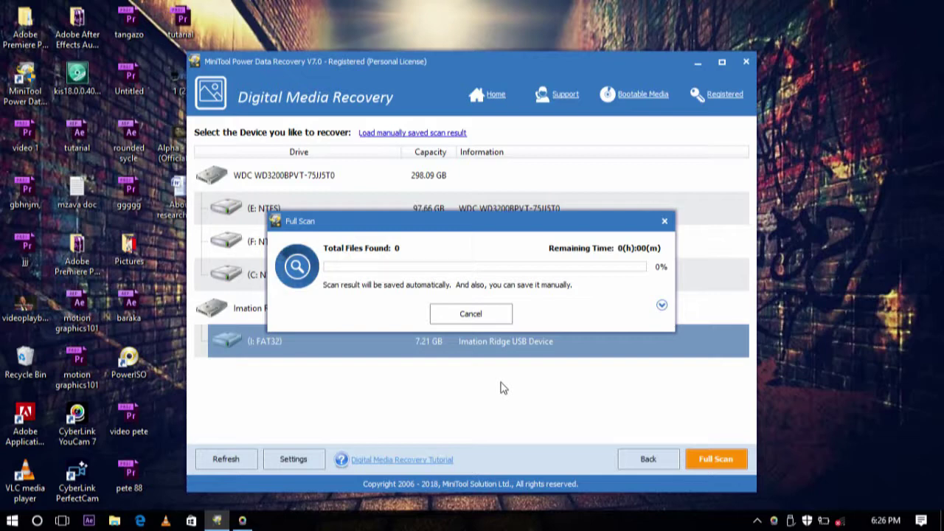
right_click(828, 145)
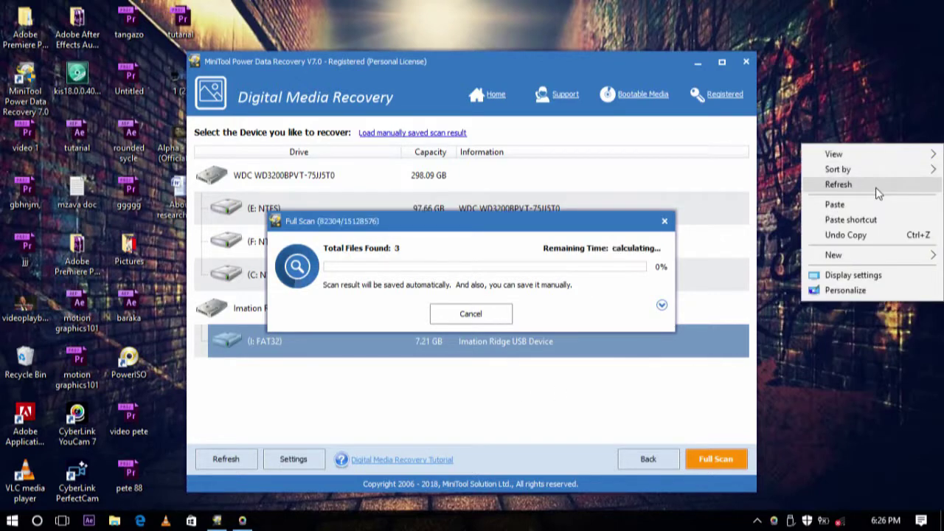
click(878, 186)
right_click(861, 160)
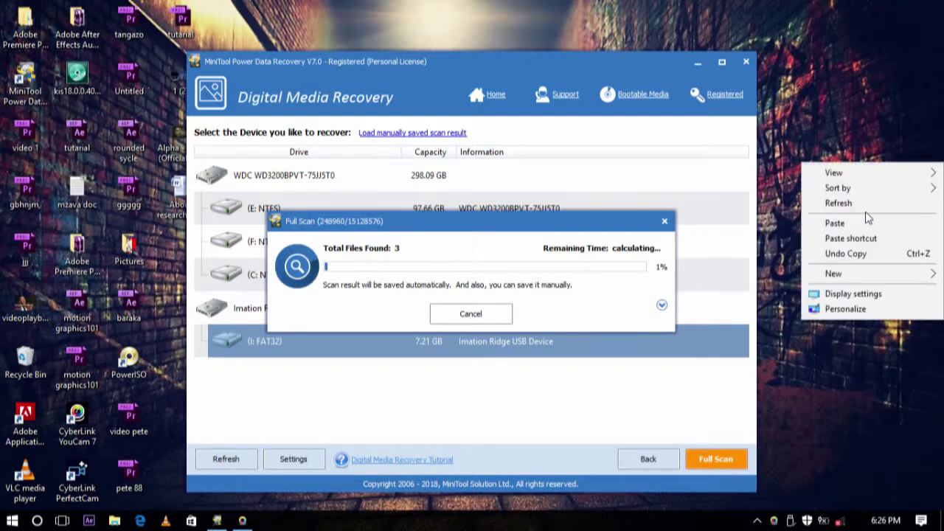
click(837, 195)
right_click(841, 152)
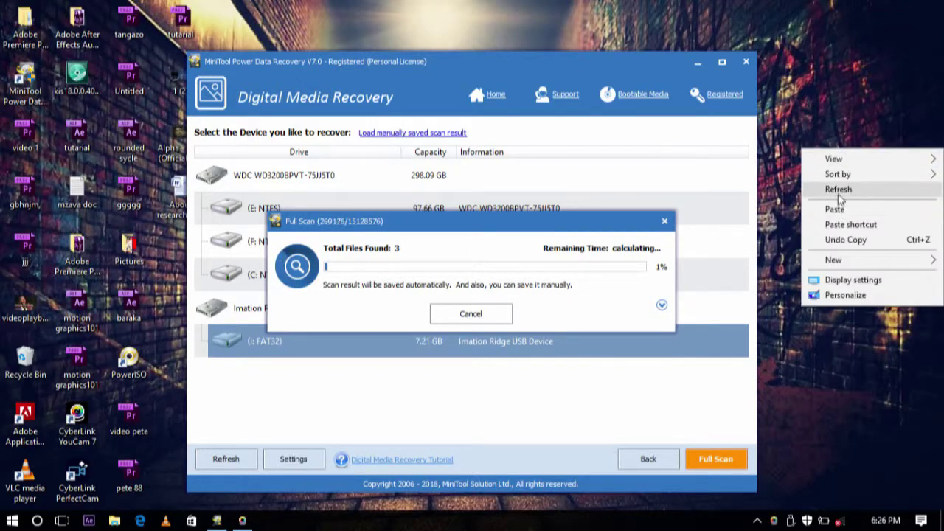
click(837, 189)
right_click(820, 148)
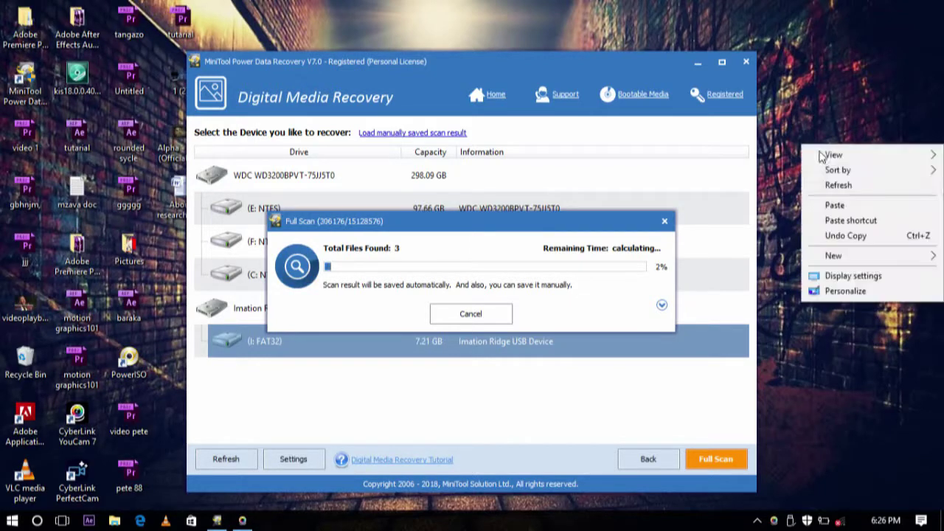
click(841, 185)
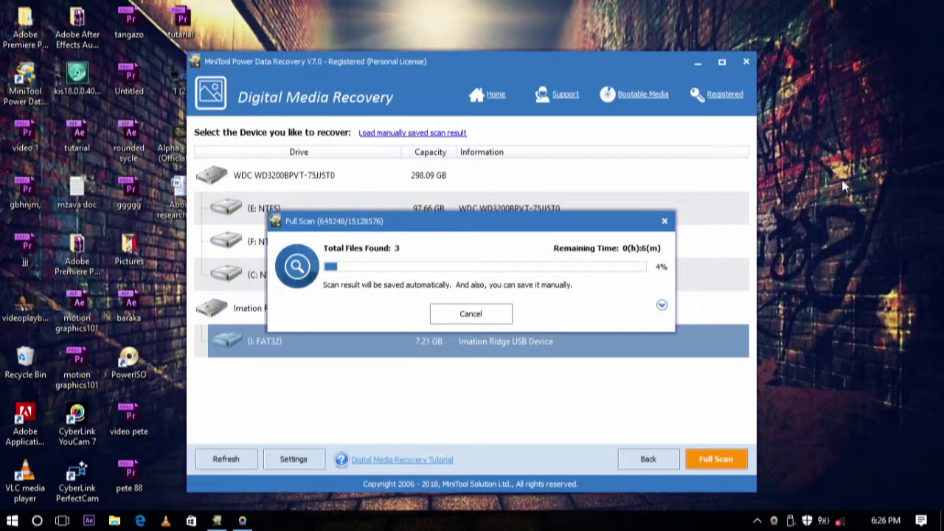
right_click(796, 97)
click(826, 138)
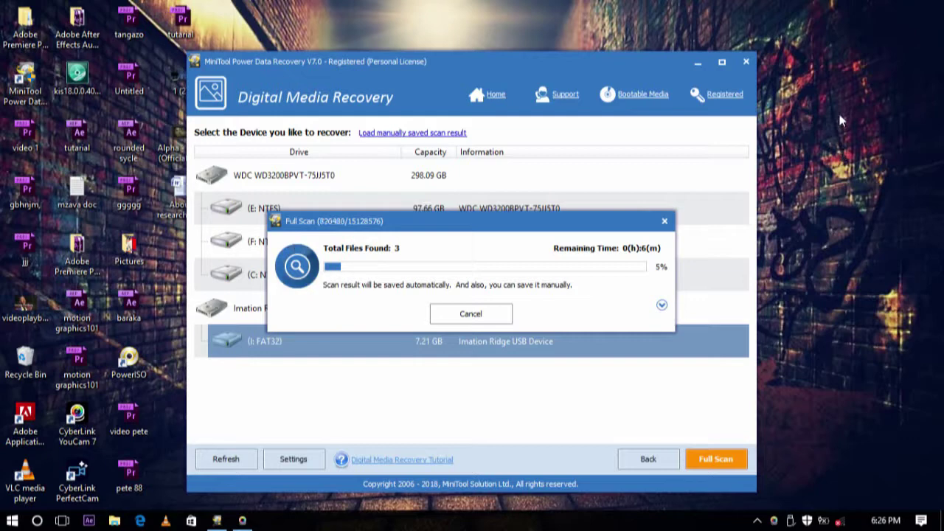
right_click(842, 116)
click(846, 152)
right_click(855, 66)
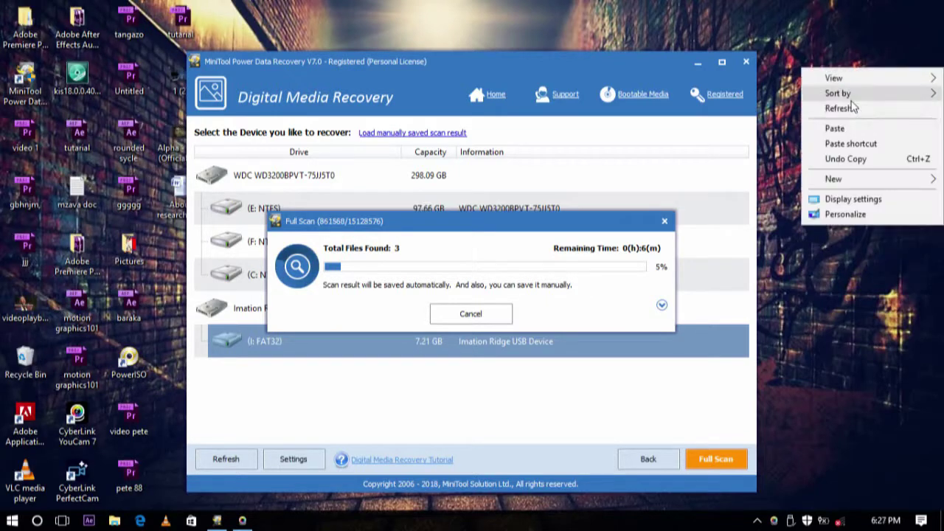
click(864, 104)
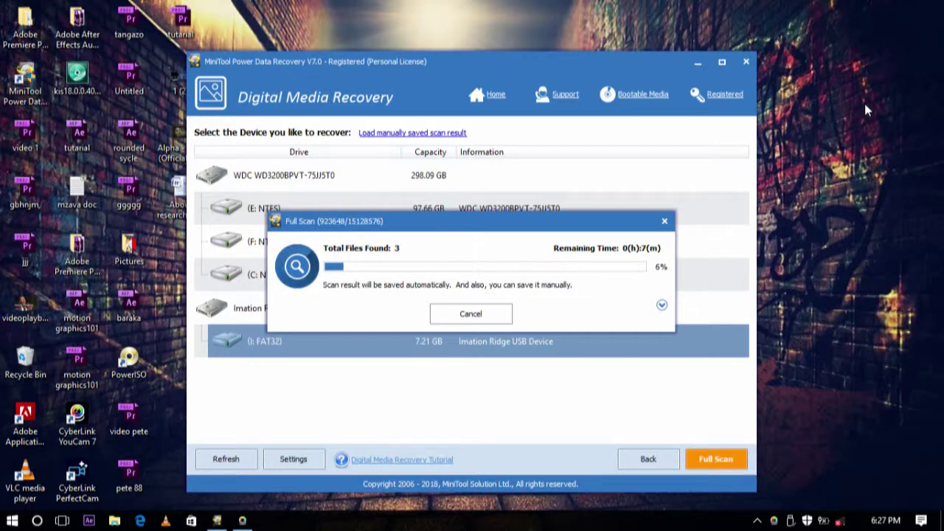
right_click(864, 103)
click(867, 147)
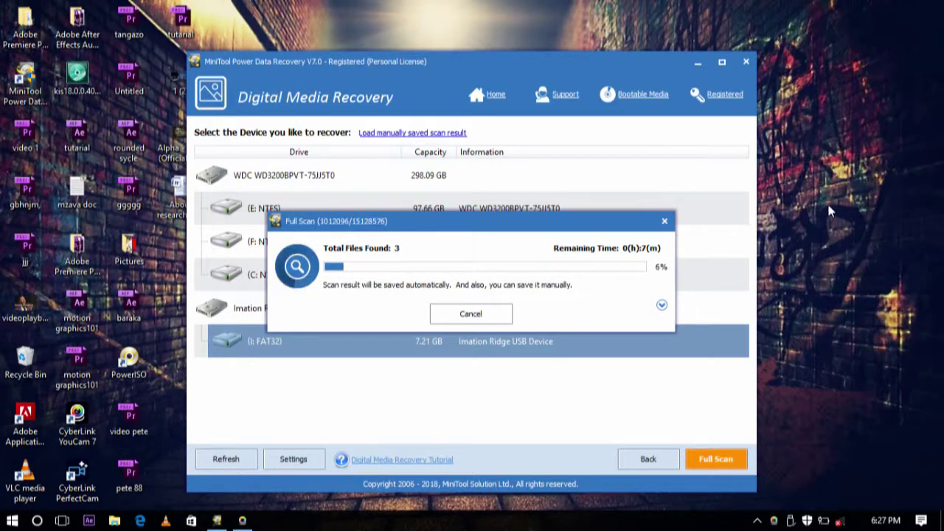
right_click(846, 133)
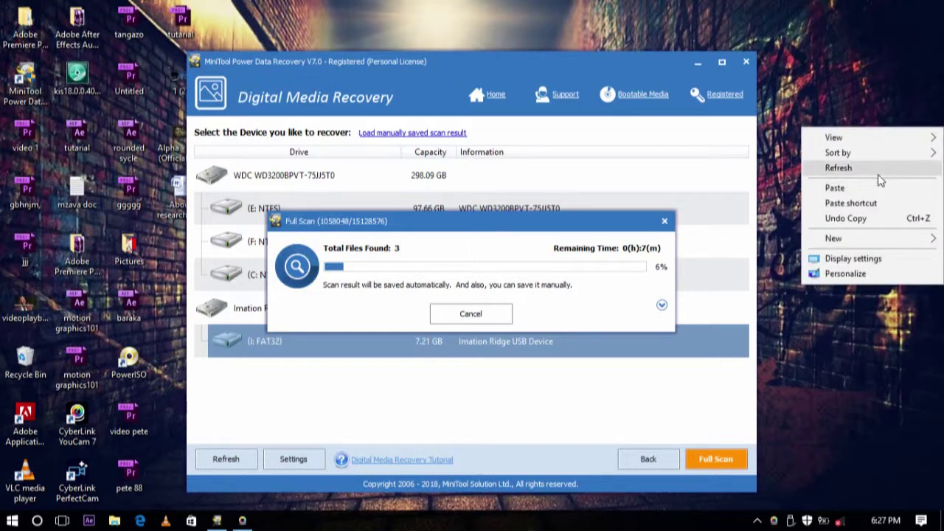
click(874, 168)
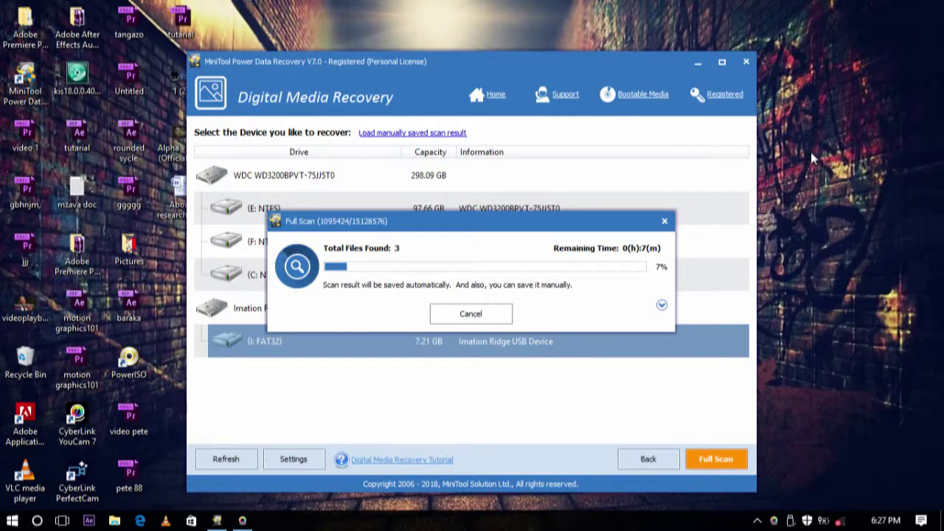
right_click(804, 104)
click(877, 145)
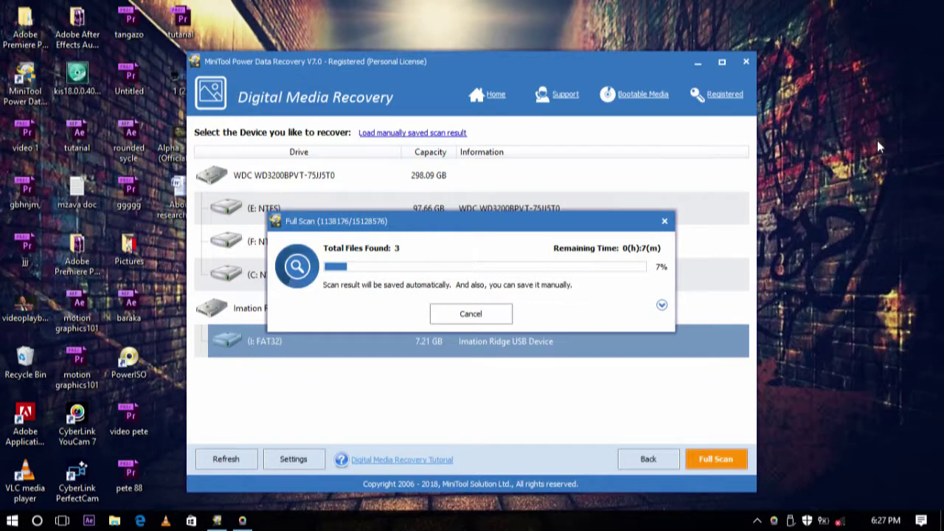
right_click(876, 153)
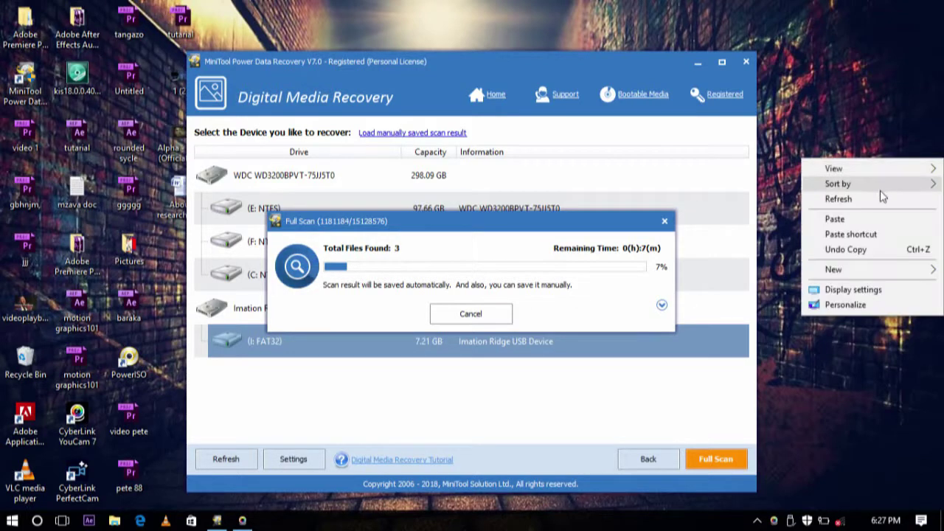
click(875, 200)
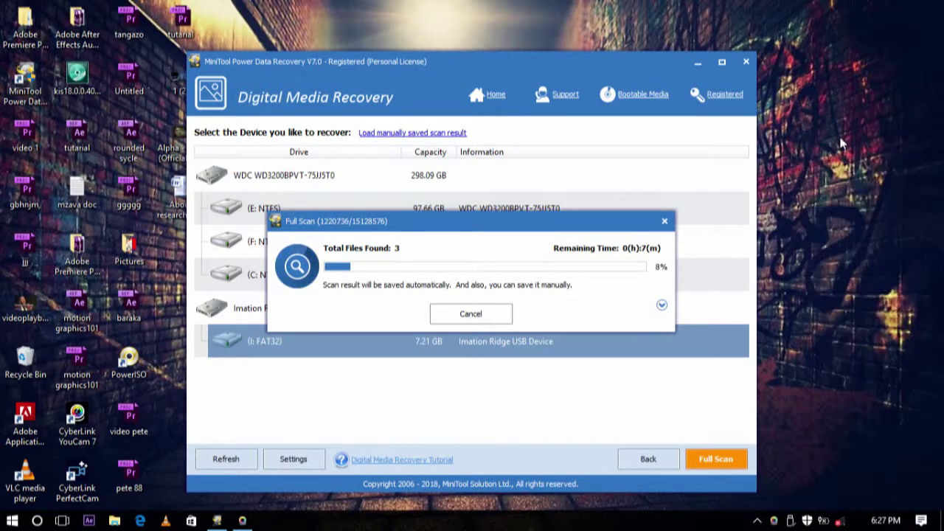
right_click(841, 137)
click(852, 177)
right_click(848, 140)
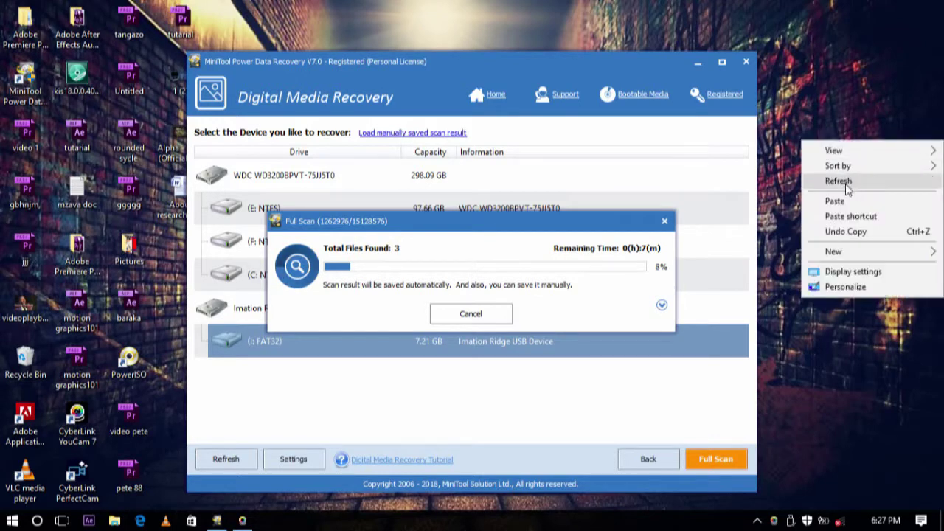
click(848, 177)
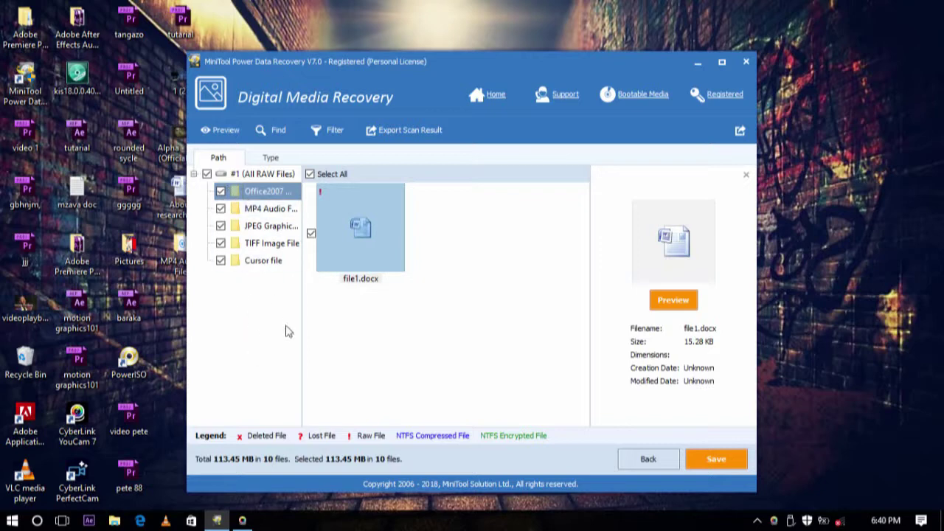
- Review the recovered files in the MP4 audio, JPEG, TIFF, cursor and Office2007 folders of the scan result
click(278, 211)
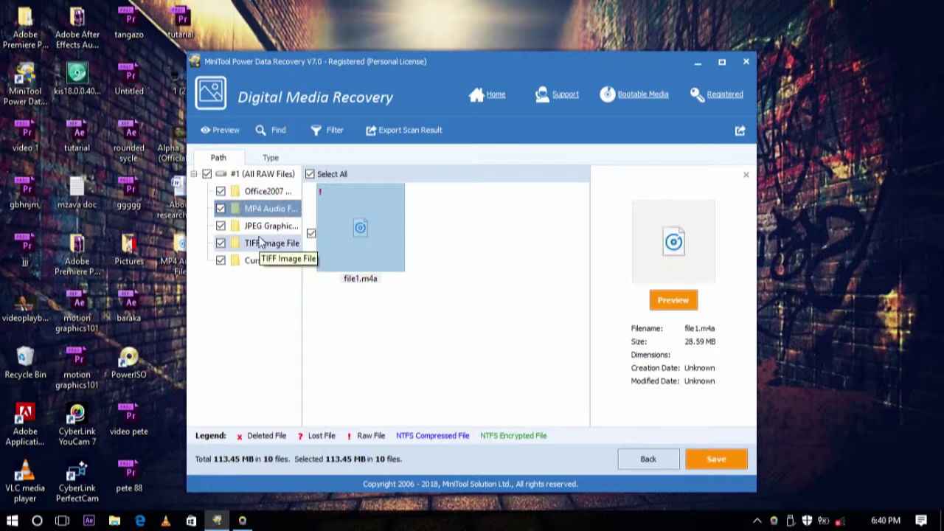
click(269, 229)
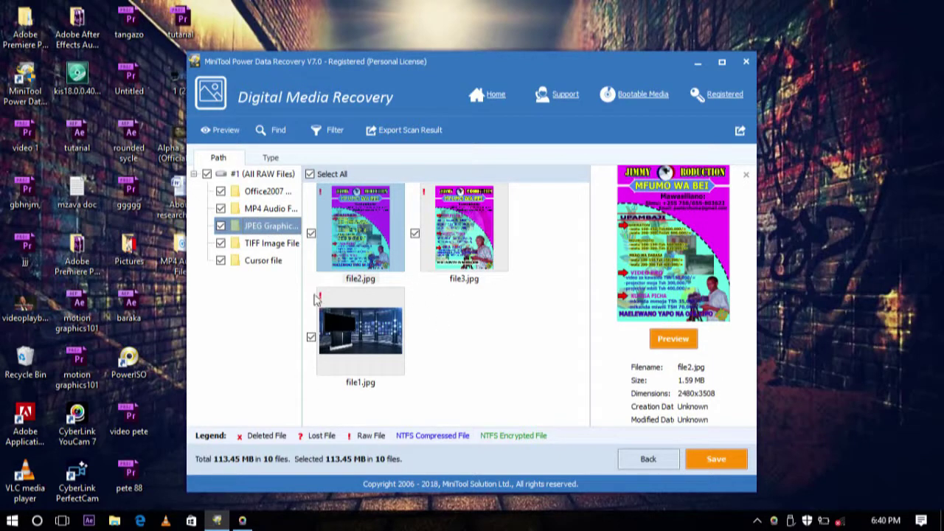
click(264, 245)
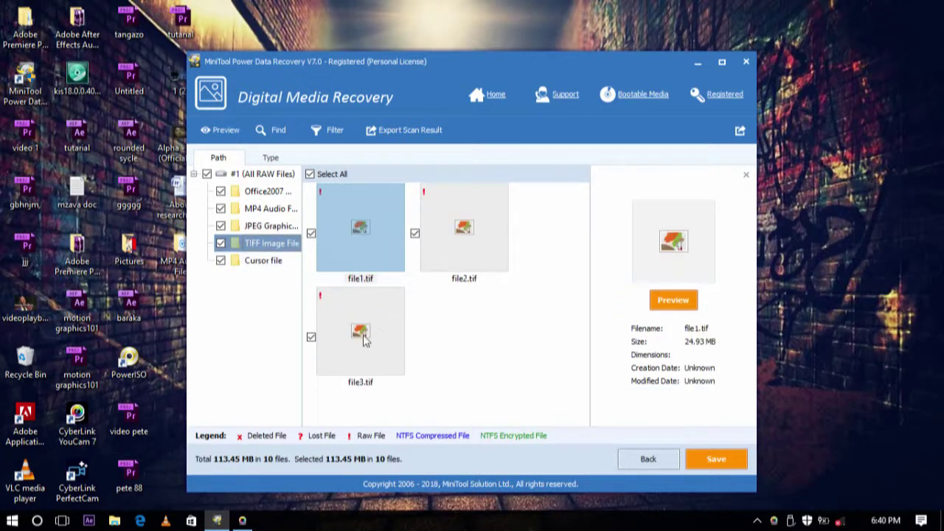
click(264, 261)
click(272, 209)
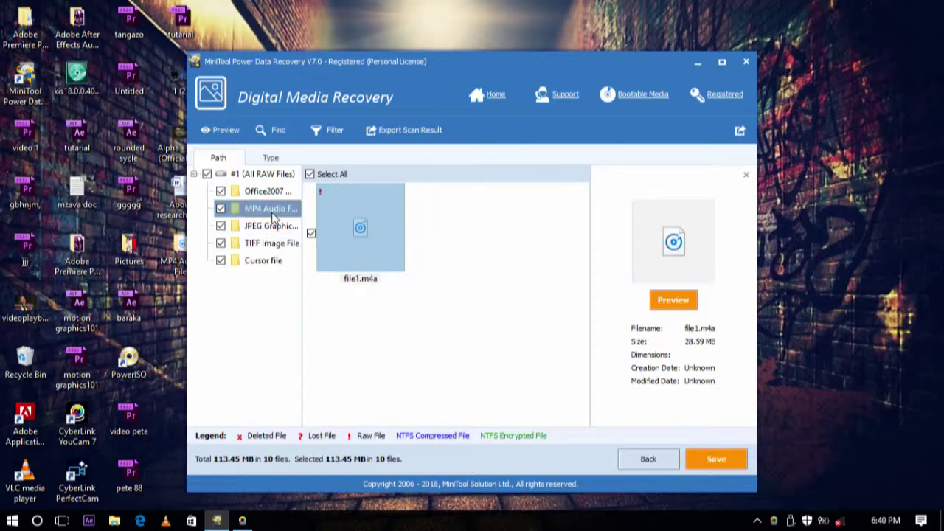
click(278, 193)
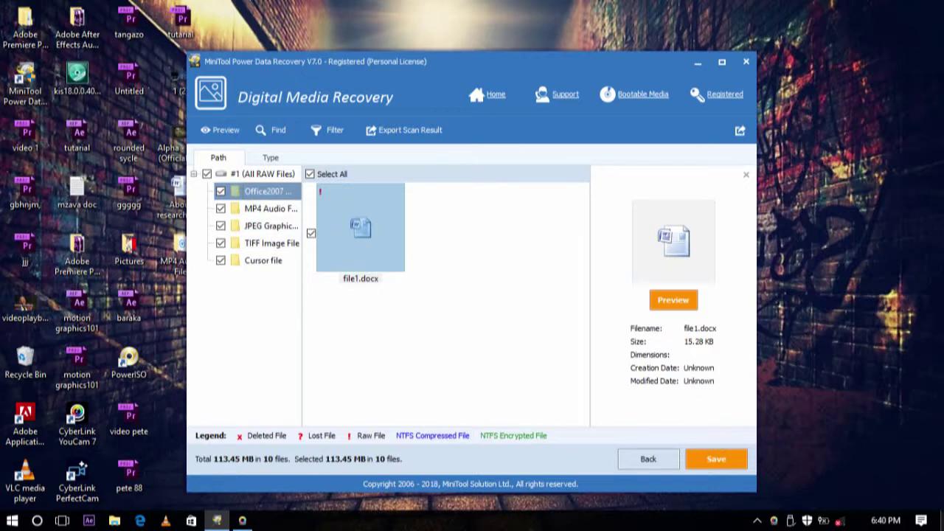
- Save all selected recovered files to the Desktop
click(719, 458)
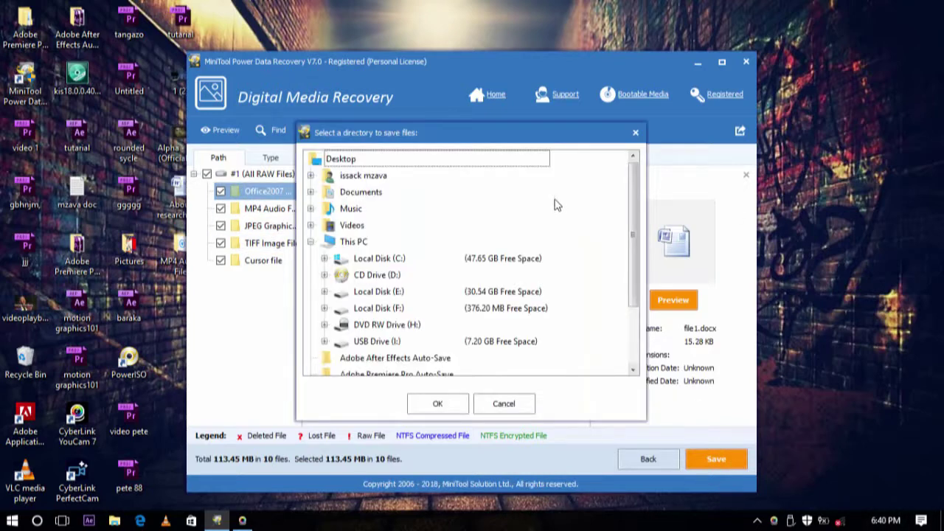
click(506, 161)
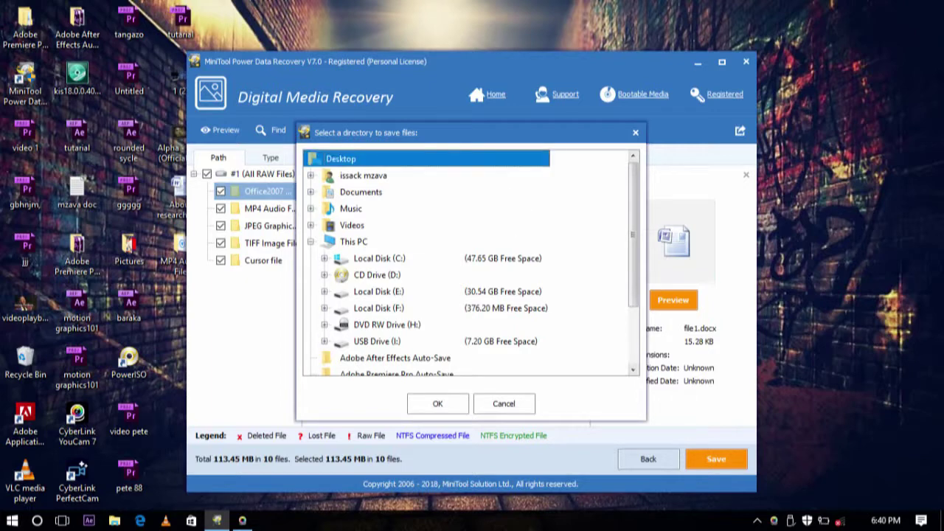
click(439, 404)
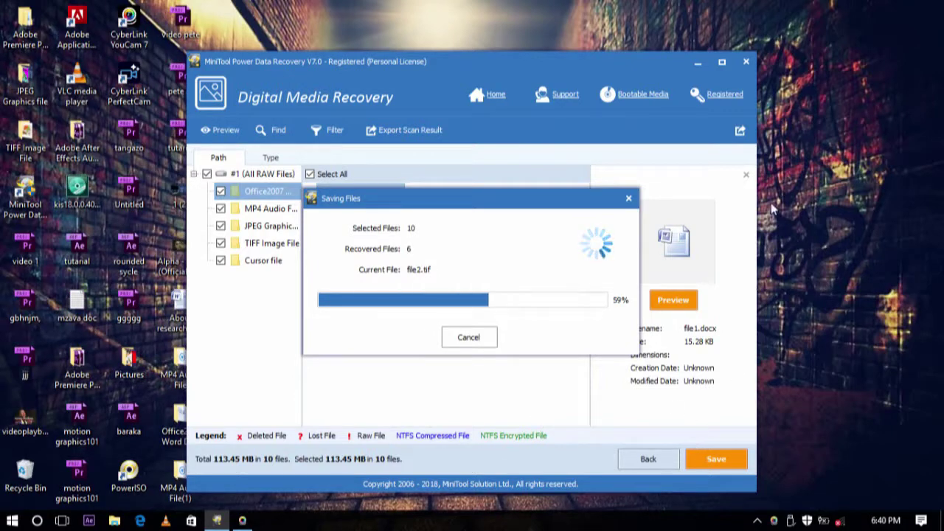
right_click(829, 134)
click(841, 173)
right_click(829, 146)
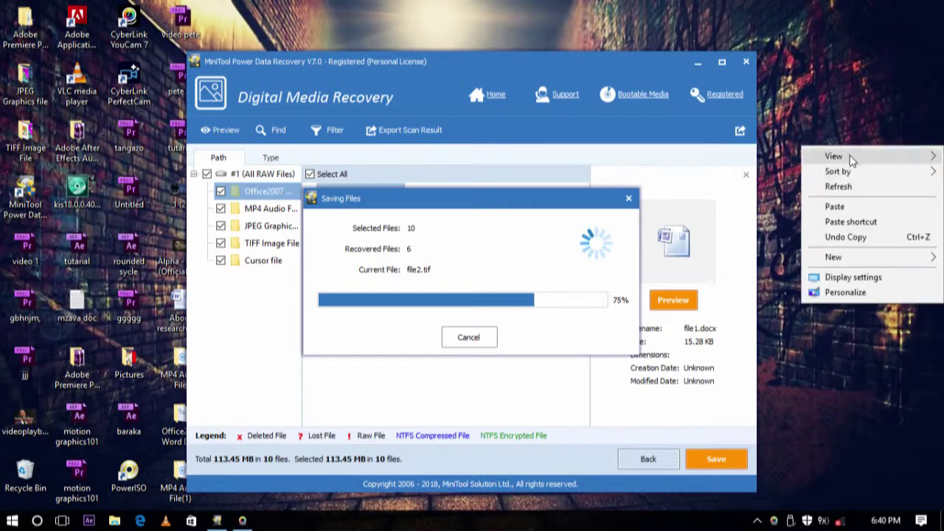
click(844, 193)
right_click(847, 69)
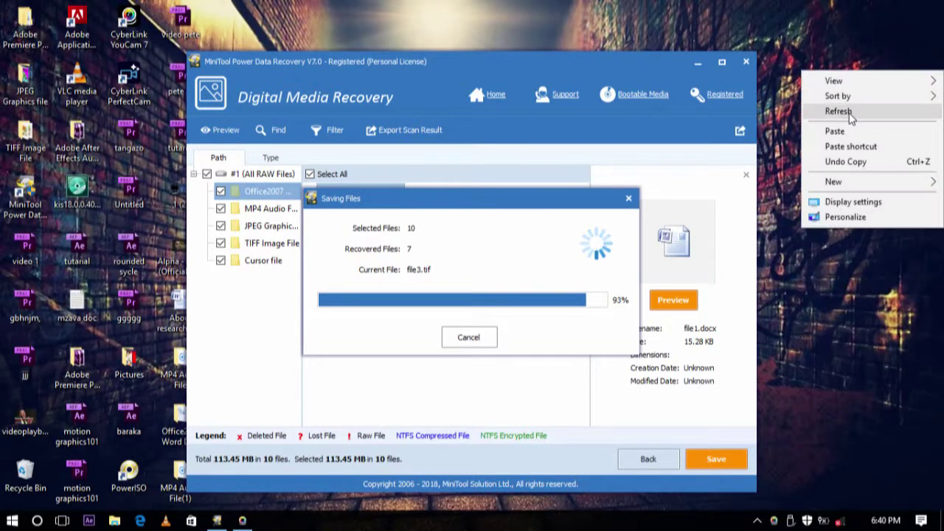
click(846, 112)
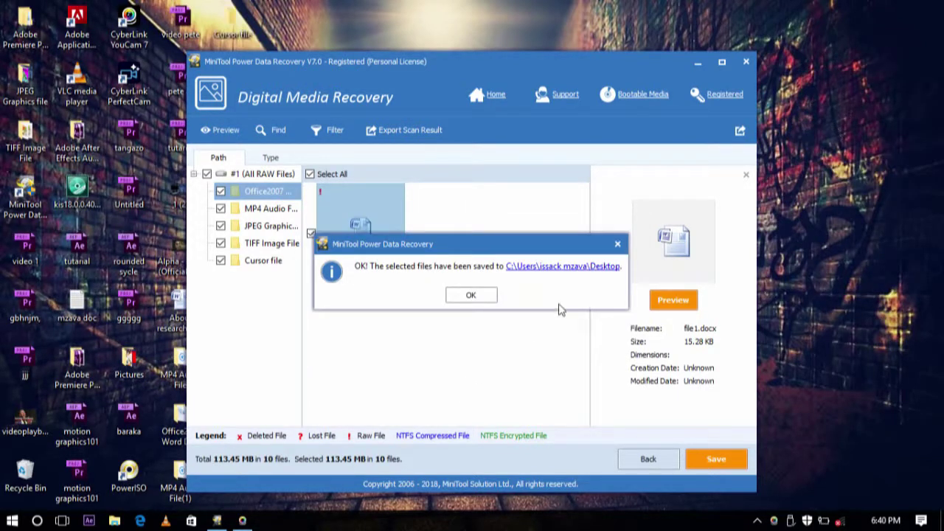
- Open the Desktop save location from the completion message and check the JPEG Graphics file and TIFF Image File folders
click(609, 267)
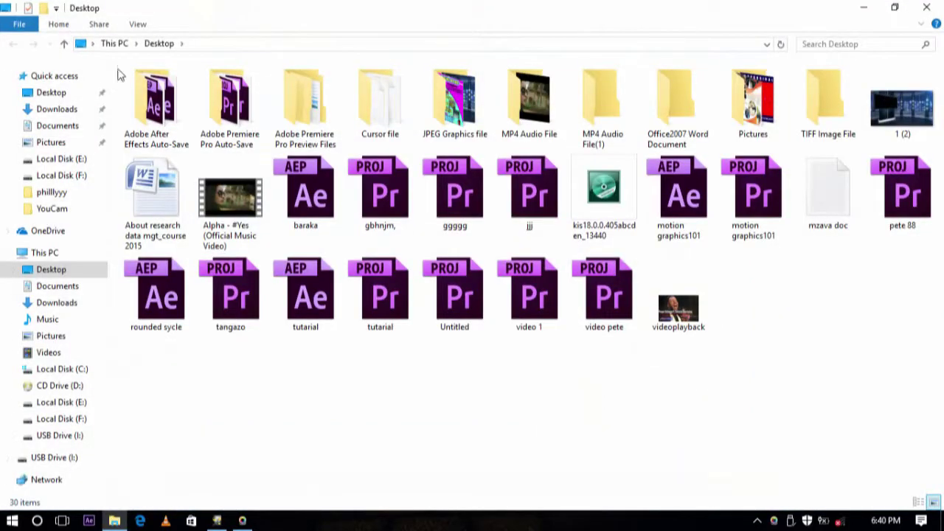
double_click(455, 114)
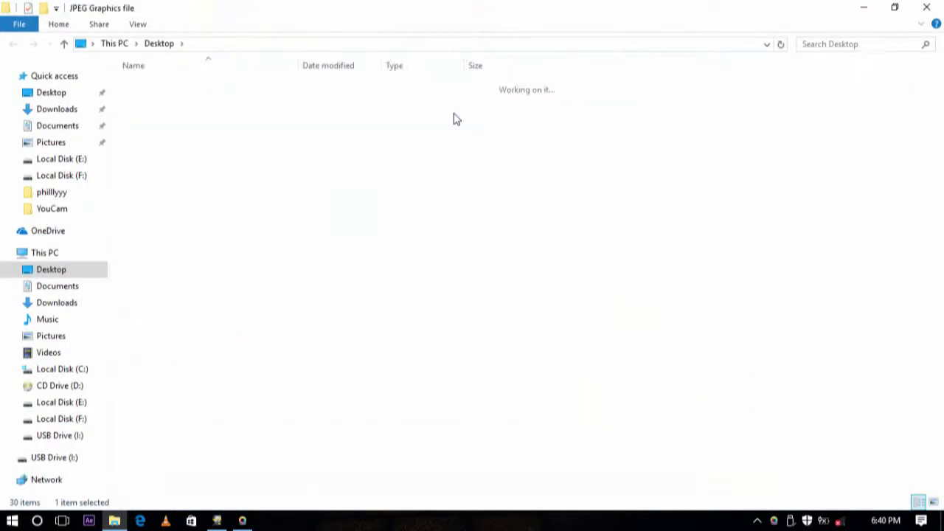
click(16, 44)
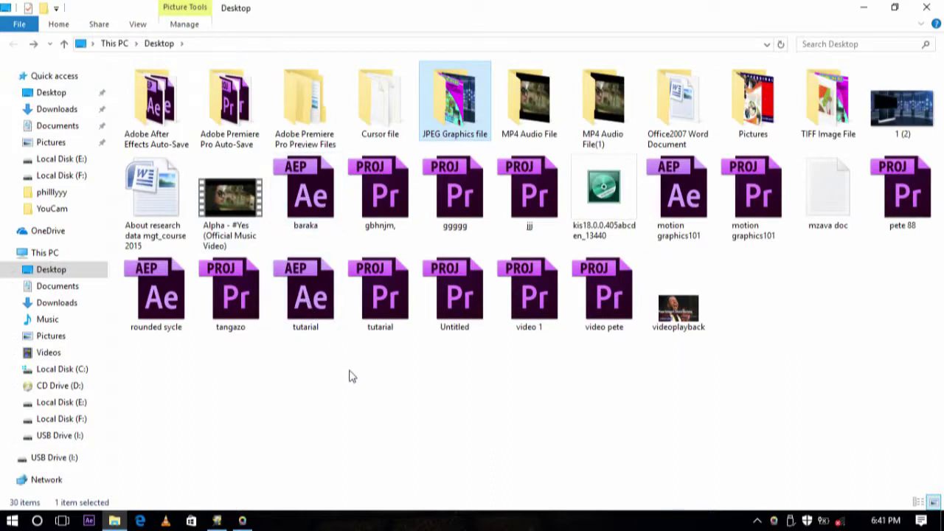
double_click(829, 96)
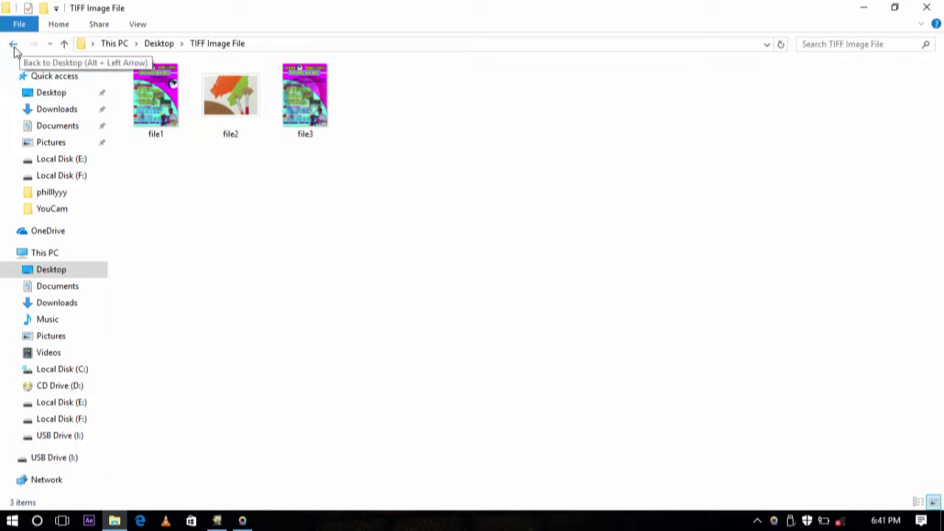
click(897, 7)
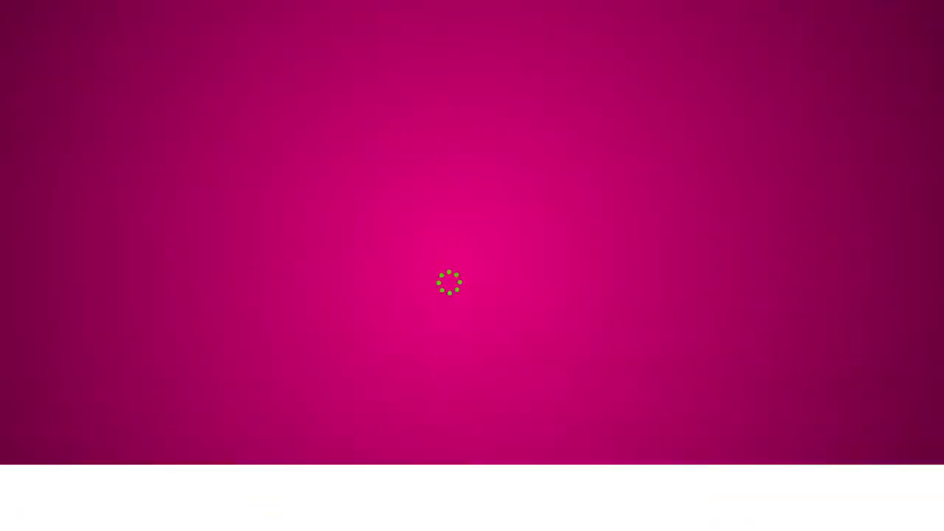